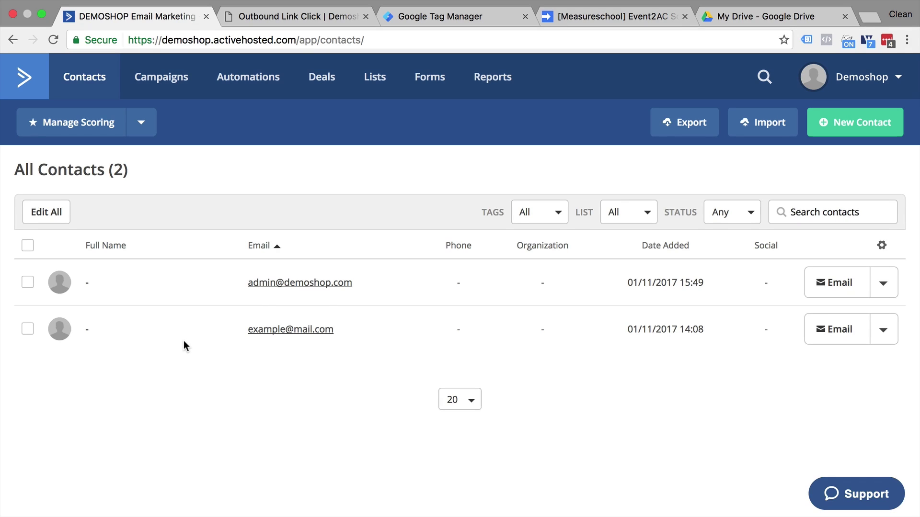
Step: Open the example contact's record and filter Recent Activities to Site & Event Tracking
left_click(266, 332)
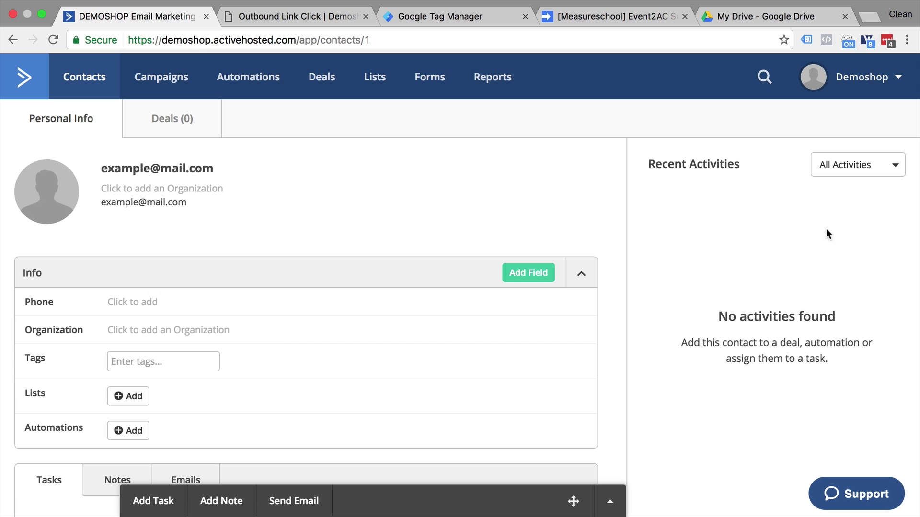
left_click(866, 169)
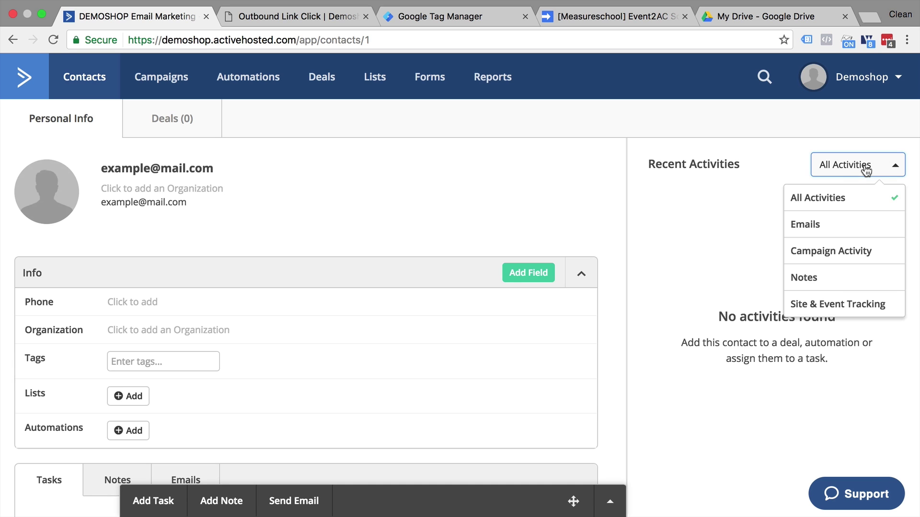
left_click(825, 308)
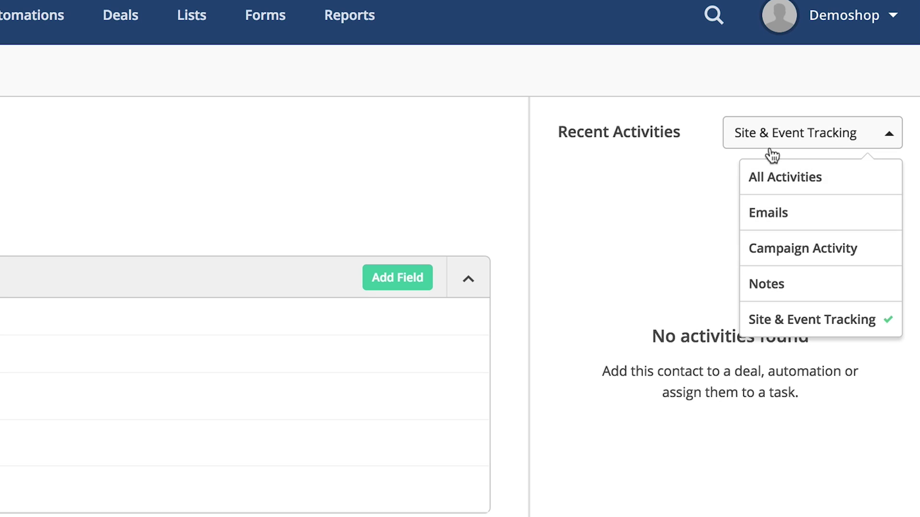
left_click(706, 201)
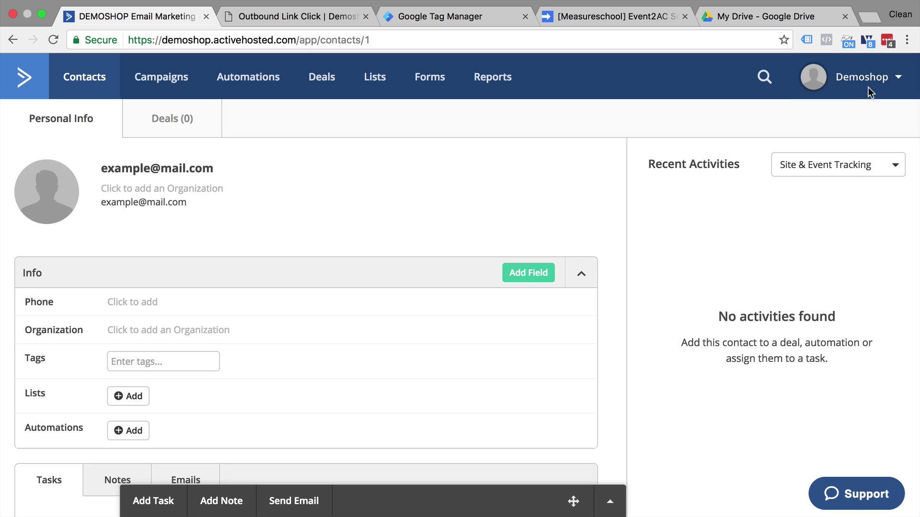
Step: In My Settings > Tracking, leave Site Tracking off and switch Event Tracking Status to ON
left_click(880, 76)
left_click(814, 119)
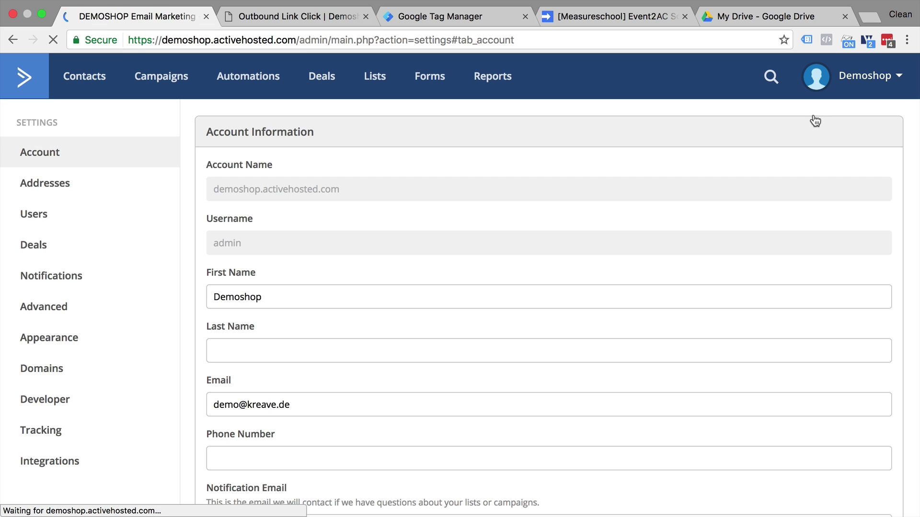
left_click(54, 438)
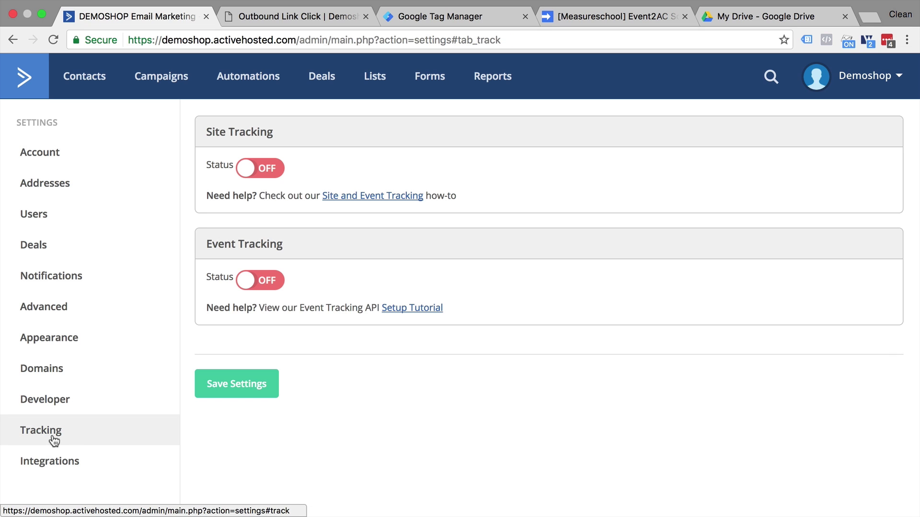
left_click(249, 181)
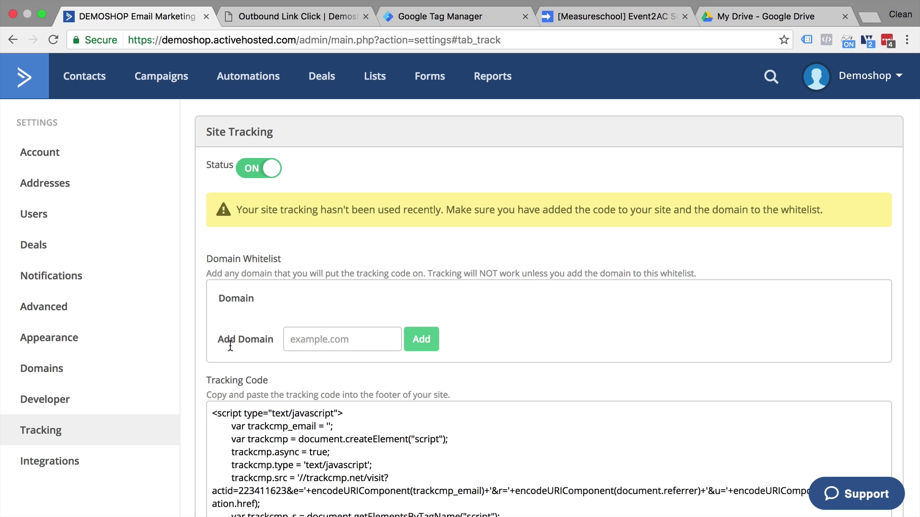
scroll(230, 344, "down", 3)
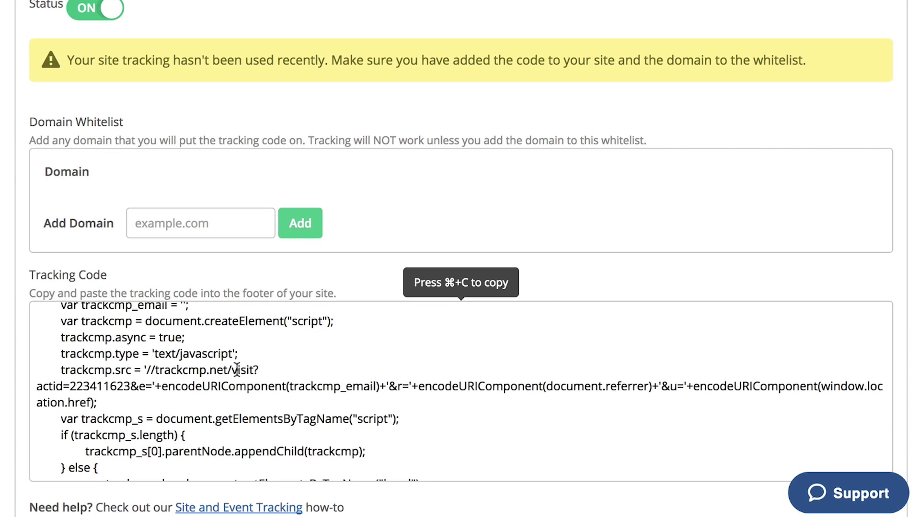
scroll(236, 370, "up", 3)
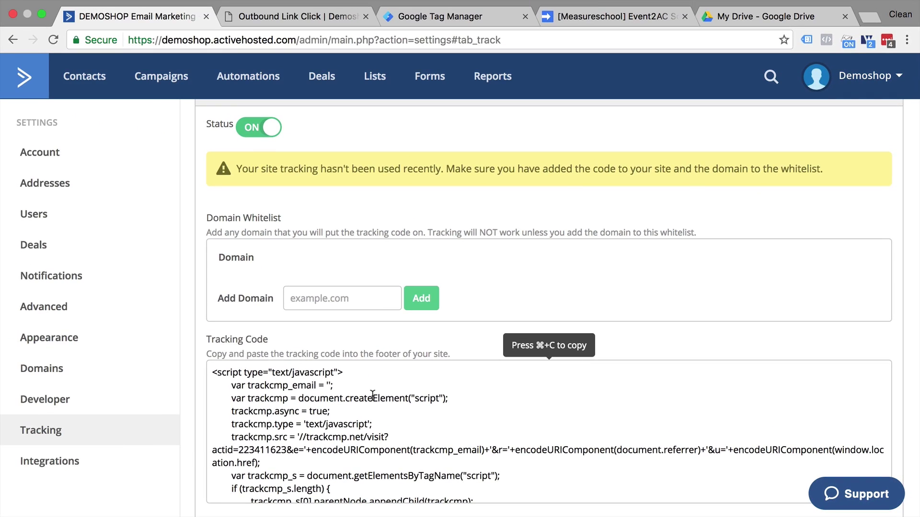
left_click(254, 126)
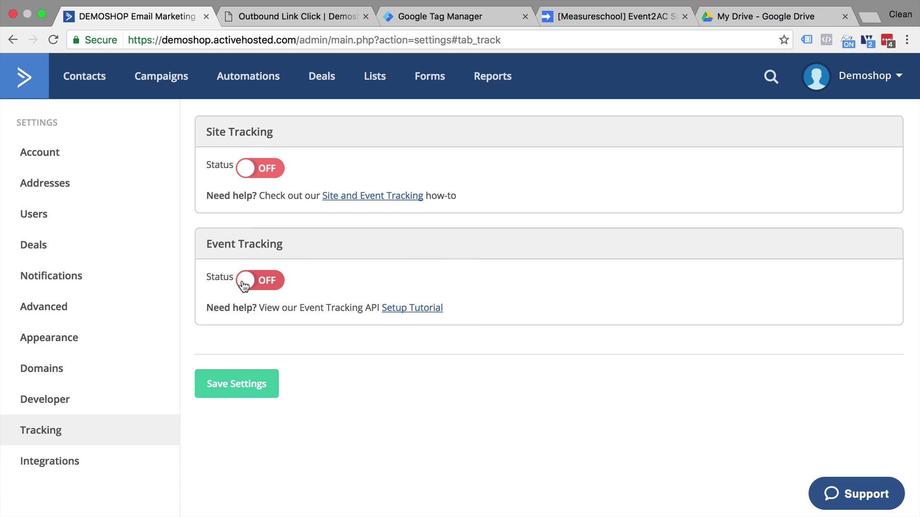
left_click(245, 286)
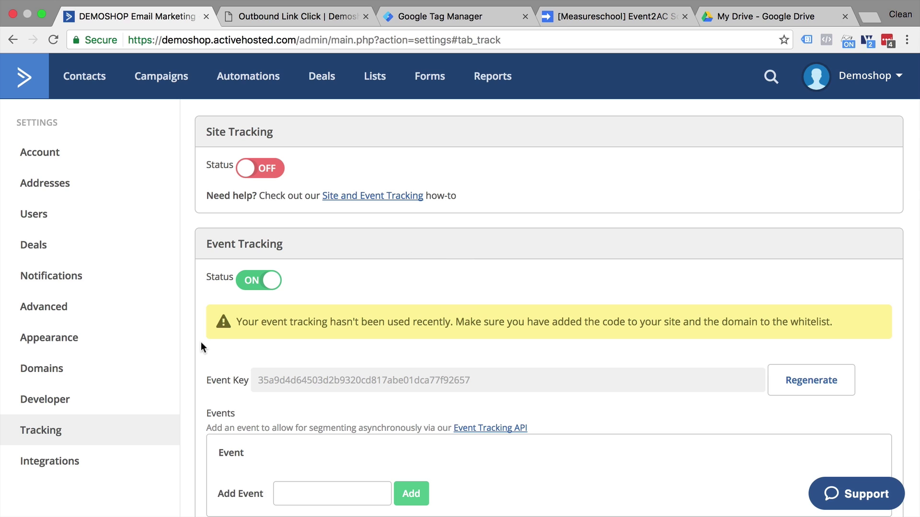
Step: Look over the Event Tracking API details, then scroll down to the event list
scroll(200, 342, "down", 2)
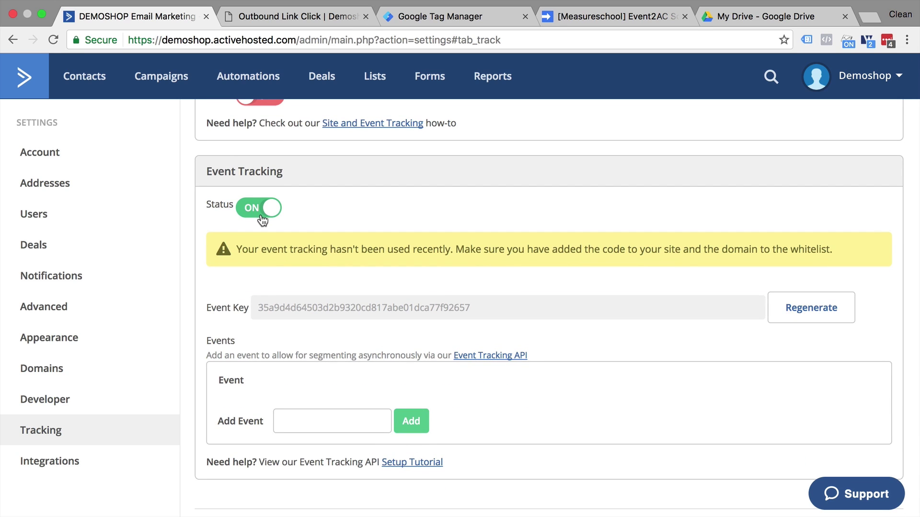
left_click(505, 356)
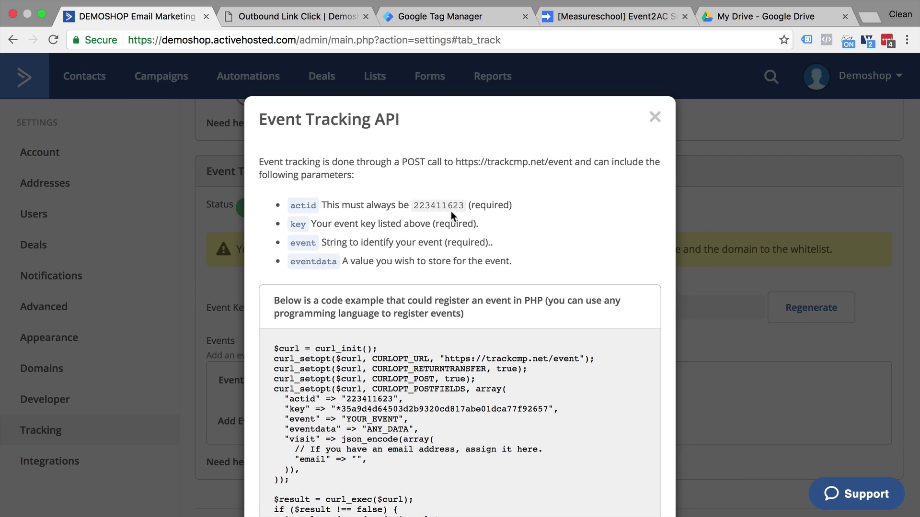
left_click(654, 118)
scroll(498, 343, "down", 2)
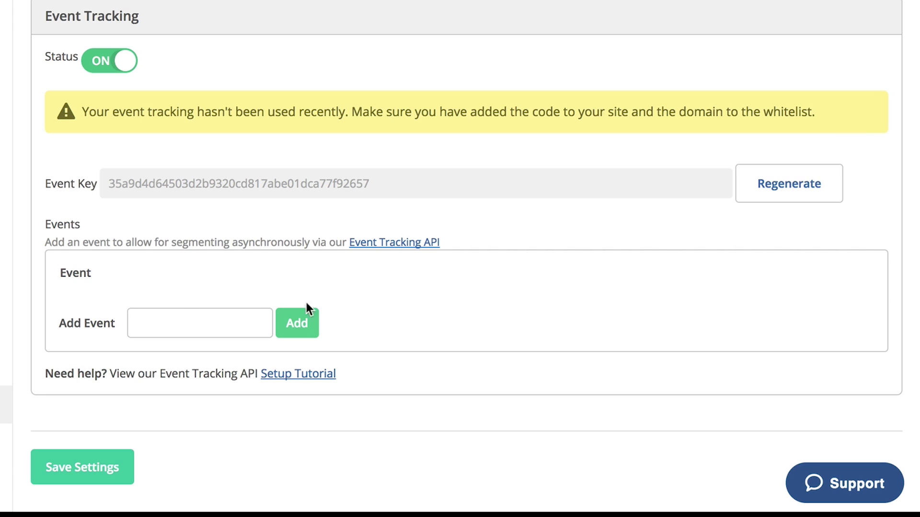
Step: Add the tracked events 'clicked', 'watched' and 'added cart'
left_click(181, 316)
type("clicke")
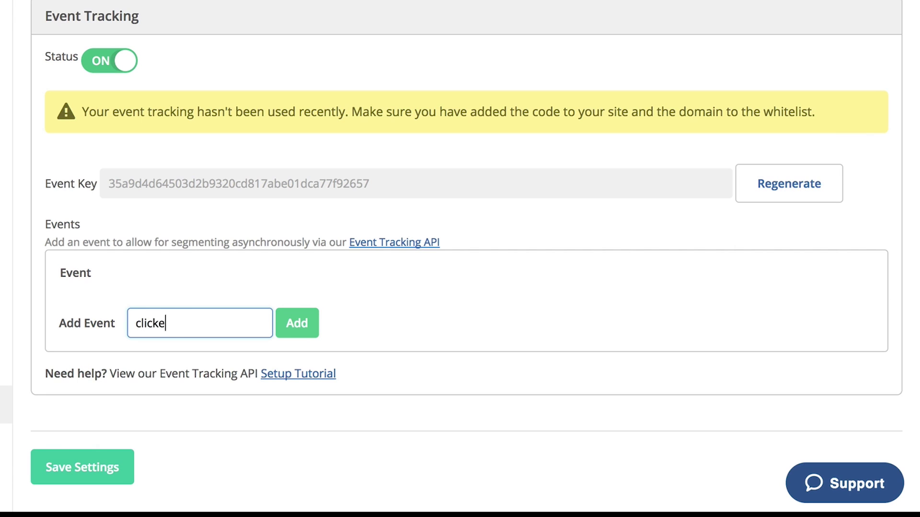
type("d")
left_click(297, 323)
left_click(234, 355)
type("w")
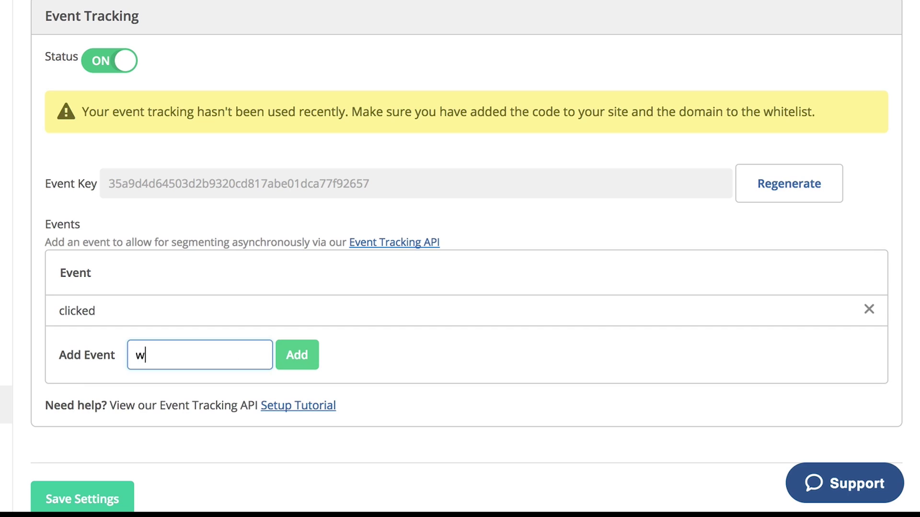
type("atched")
left_click(303, 364)
left_click(236, 382)
type("a")
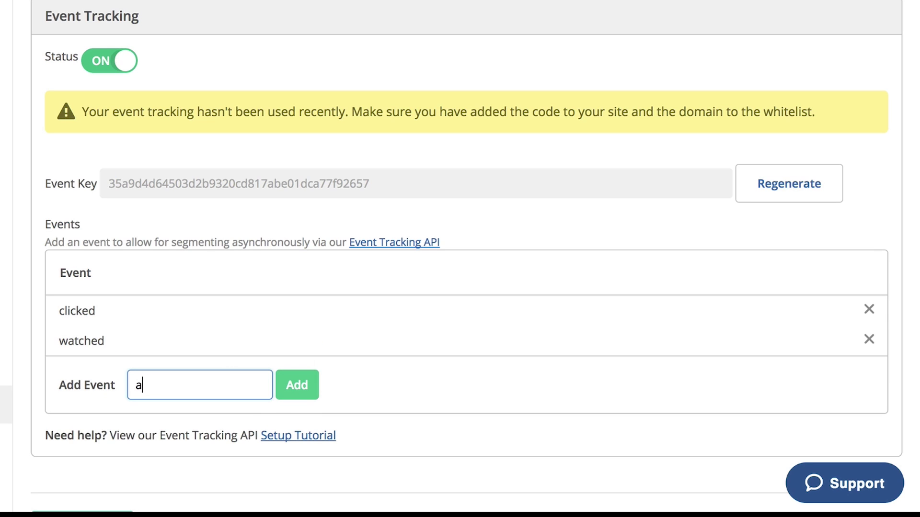
type("dded cart")
left_click(309, 389)
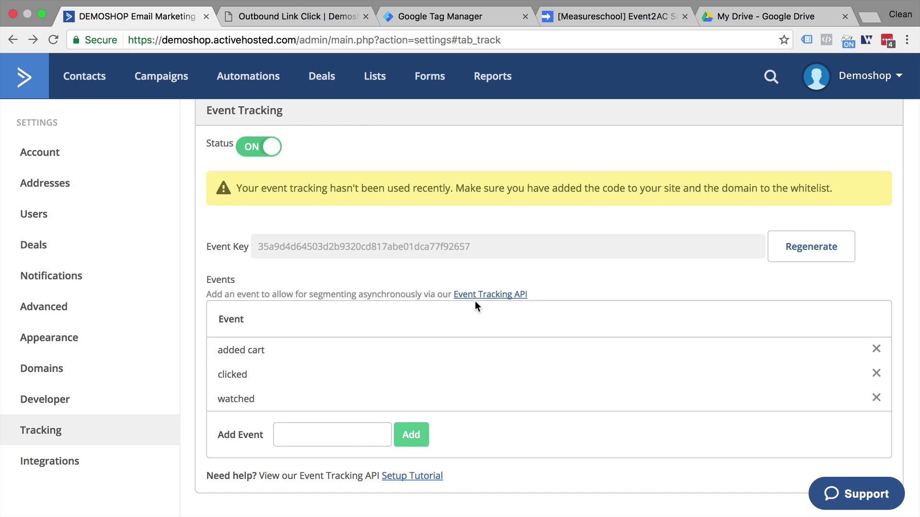
left_click(490, 294)
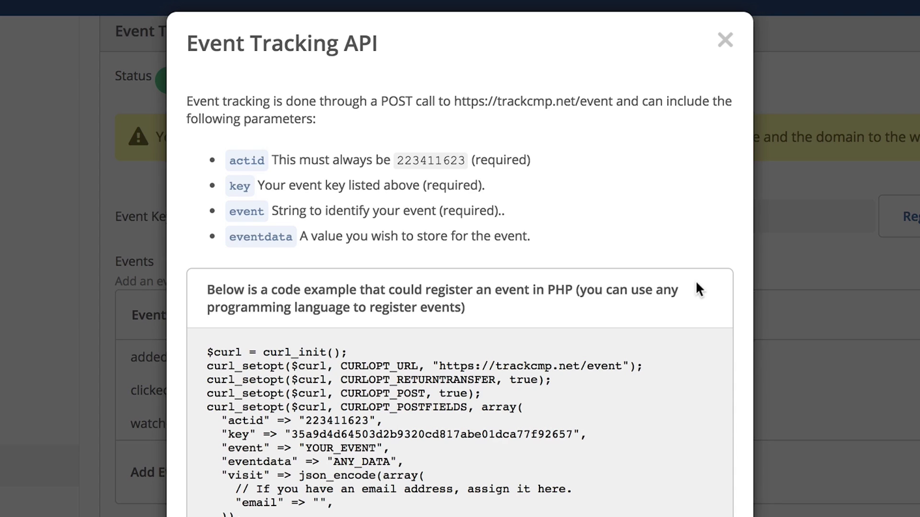
scroll(694, 280, "down", 3)
scroll(697, 282, "up", 2)
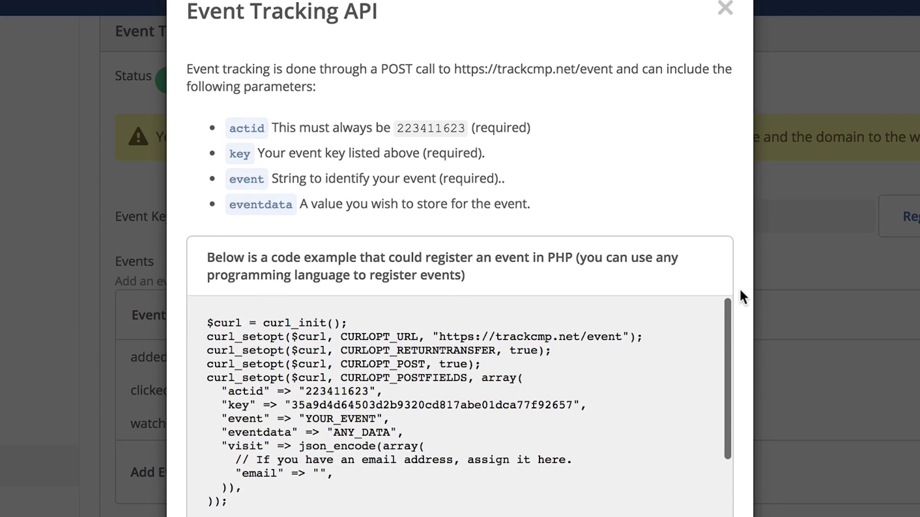
scroll(740, 290, "down", 5)
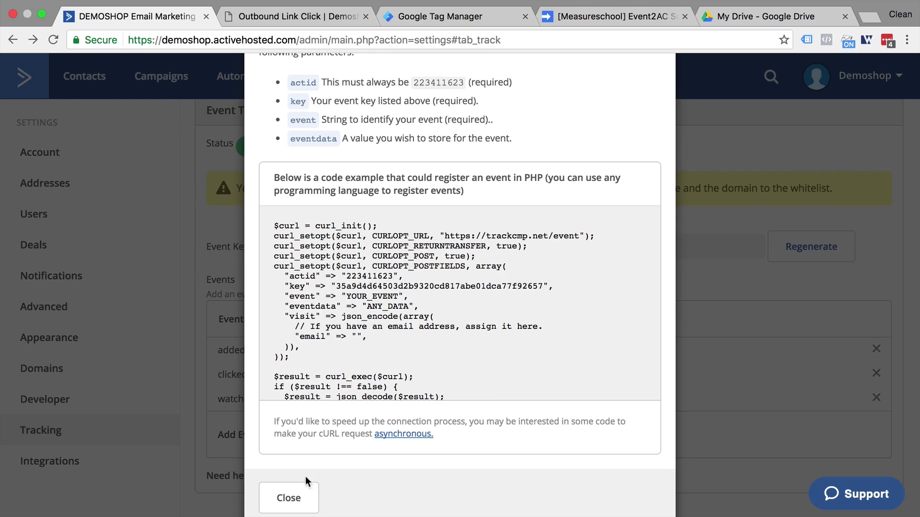
left_click(296, 497)
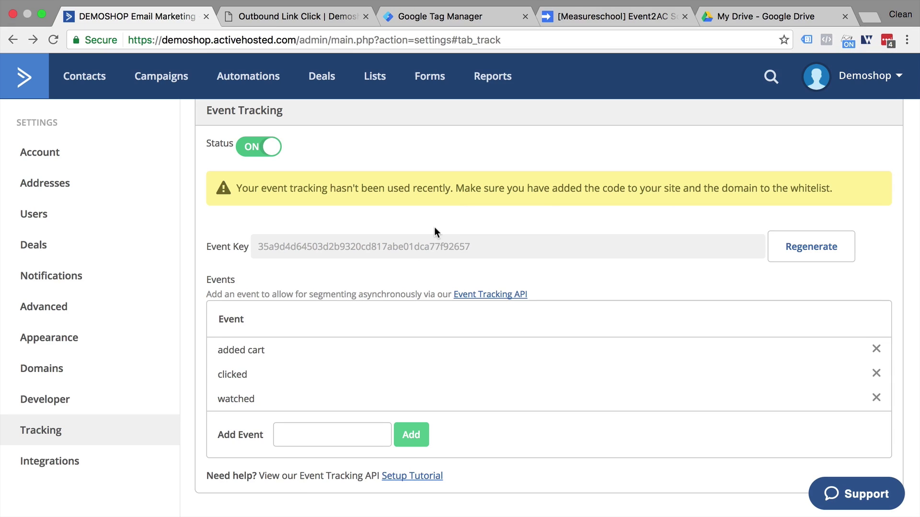
Step: Review Code.gs in the Event2AC Script project and make a copy of it via File > Make a copy
left_click(590, 16)
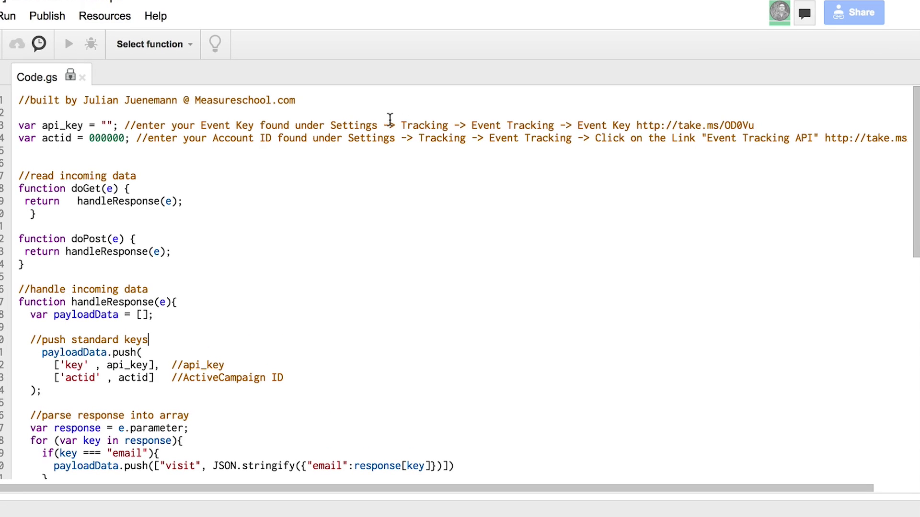
scroll(245, 179, "down", 4)
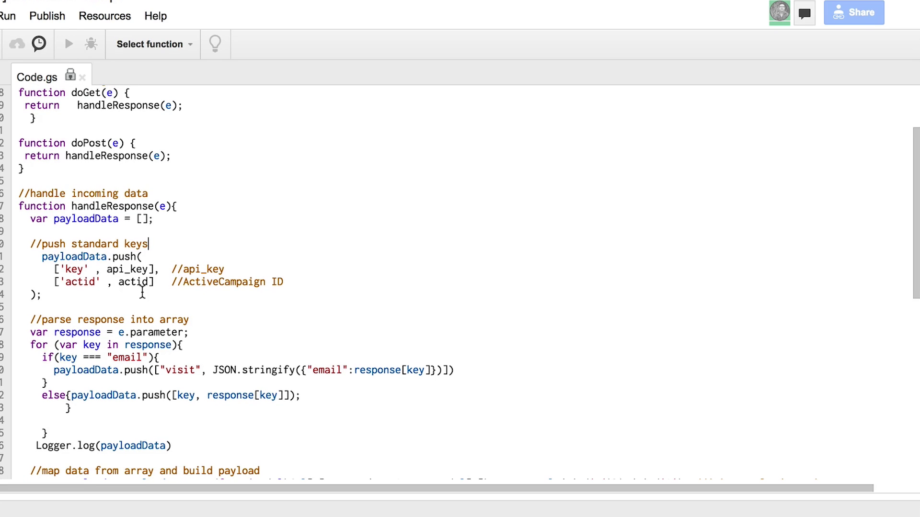
scroll(143, 291, "down", 4)
scroll(142, 291, "down", 4)
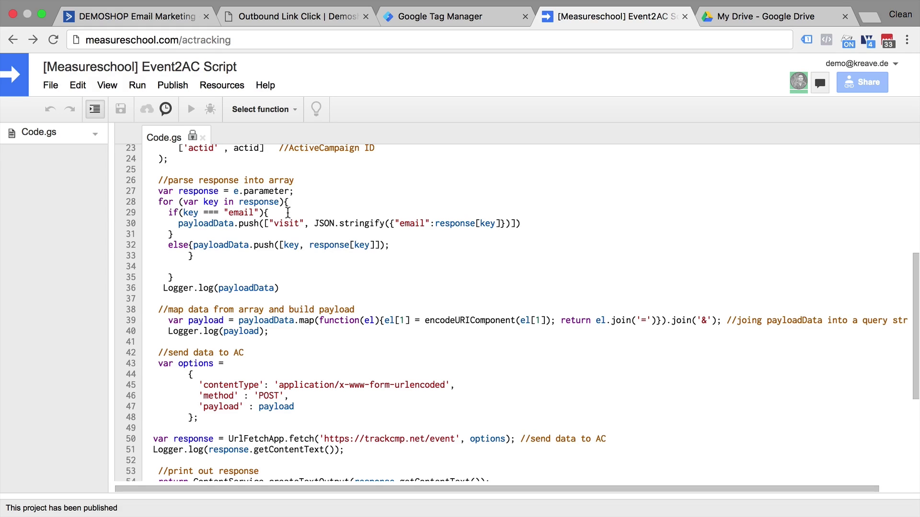
left_click(50, 84)
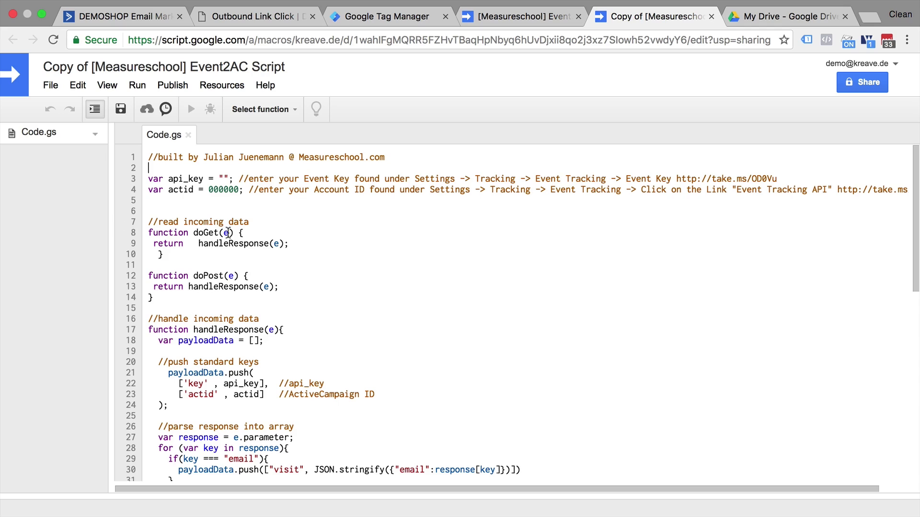
Step: Paste the ActiveCampaign Event Key into the script's api_key value
left_click(227, 170)
left_click(137, 22)
left_click(287, 245)
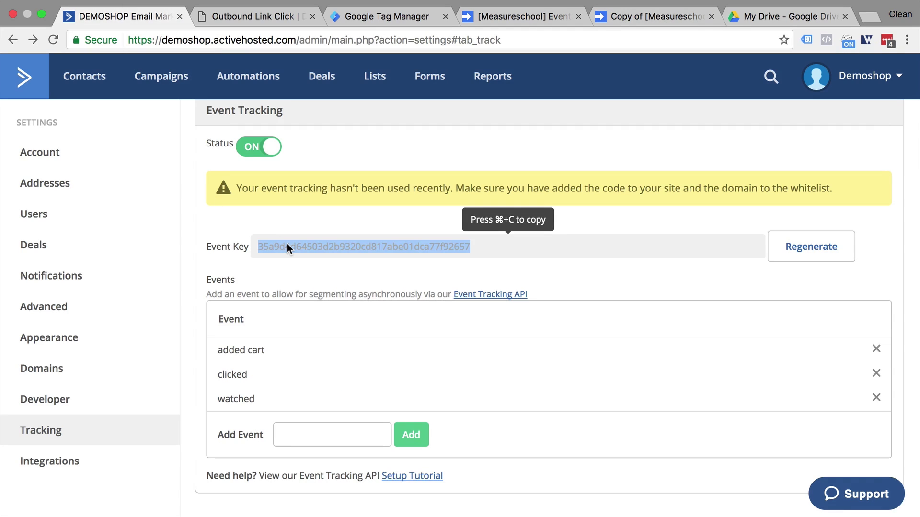
key("super+c")
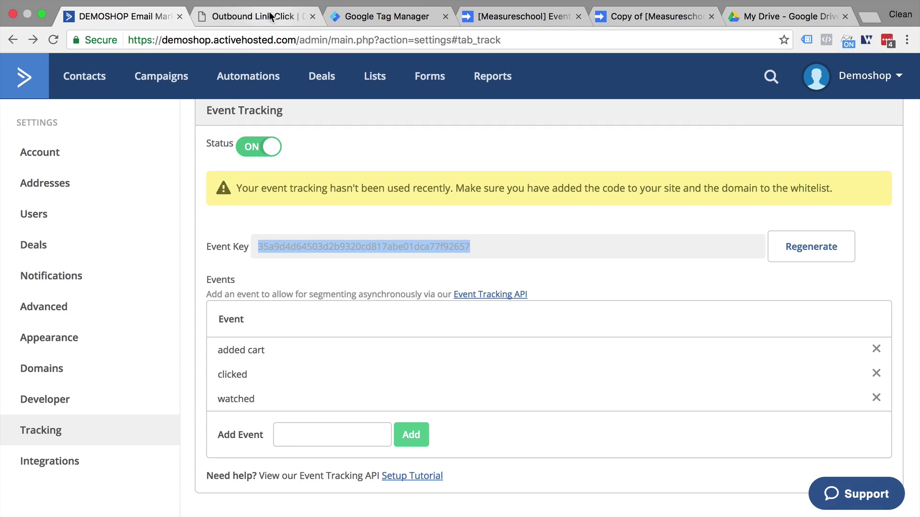
key("super+5")
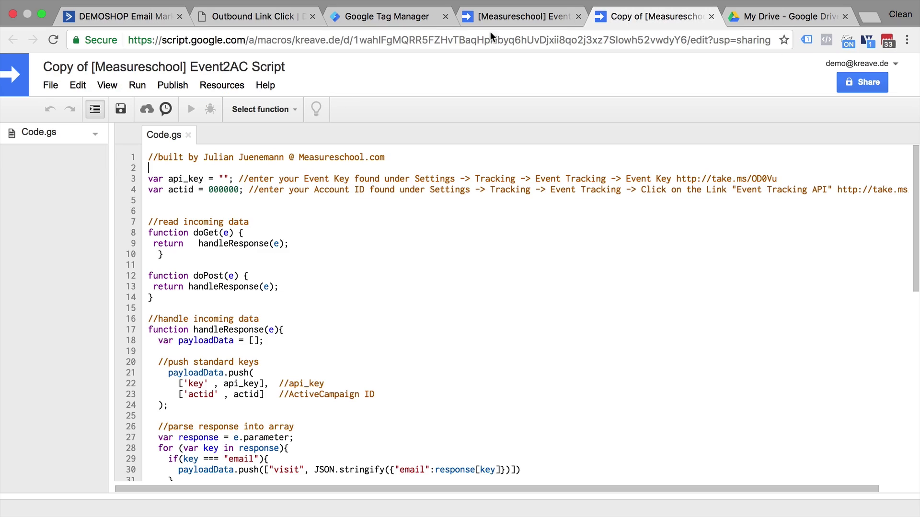
left_click(224, 179)
key("super+v")
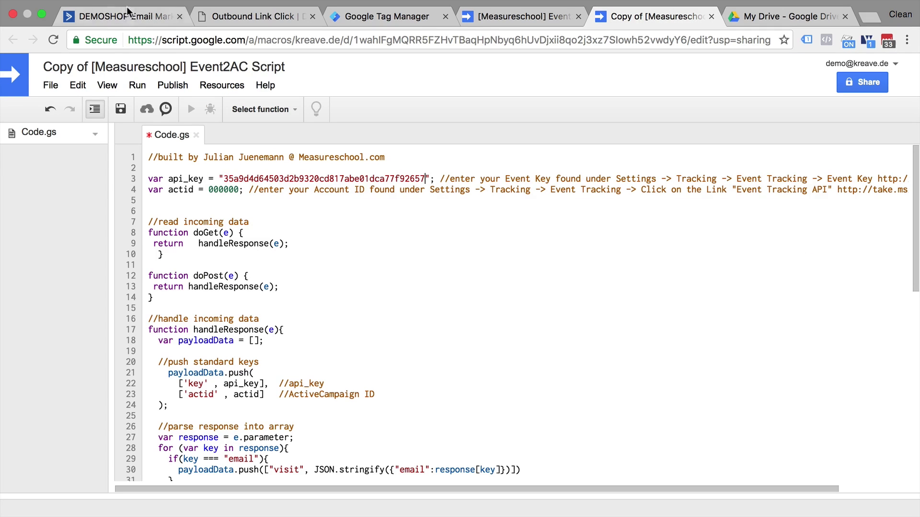
Step: Replace the actid placeholder 000000 with the account ID, save, and close the original script tab
key("super+1")
left_click(468, 298)
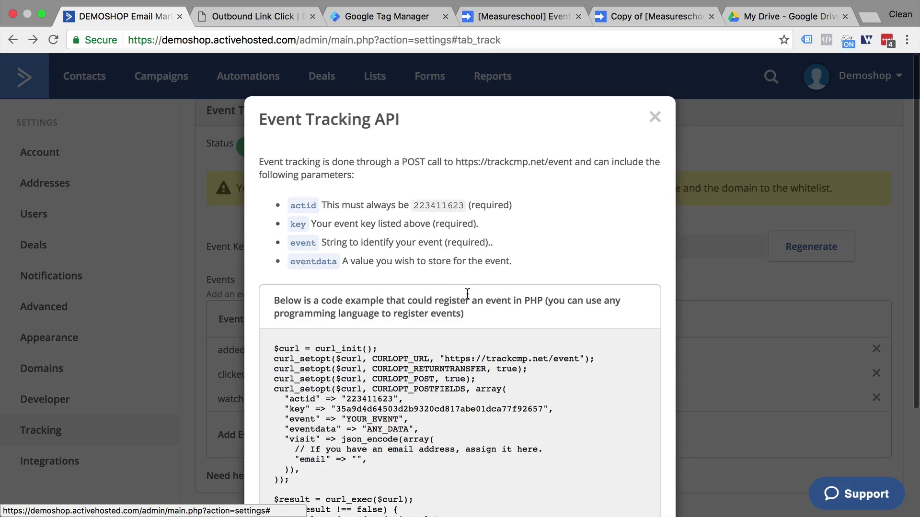
double_click(417, 207)
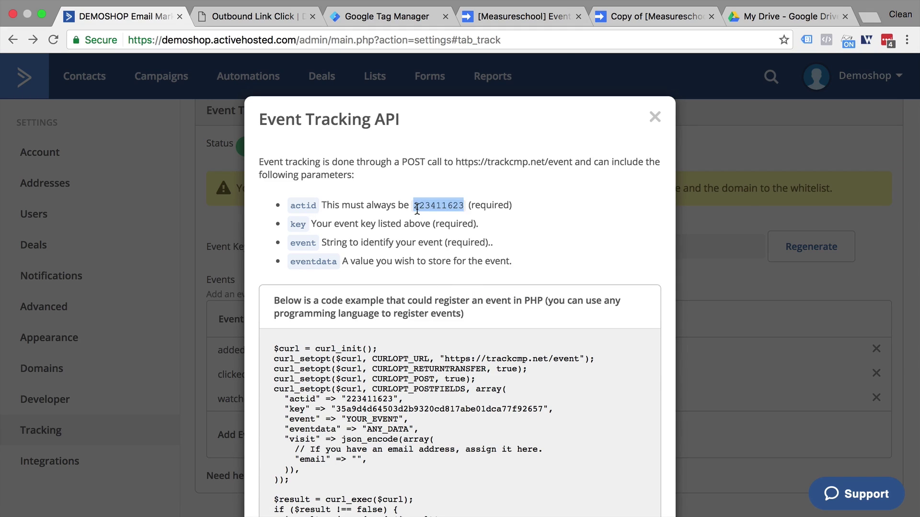
left_click(617, 16)
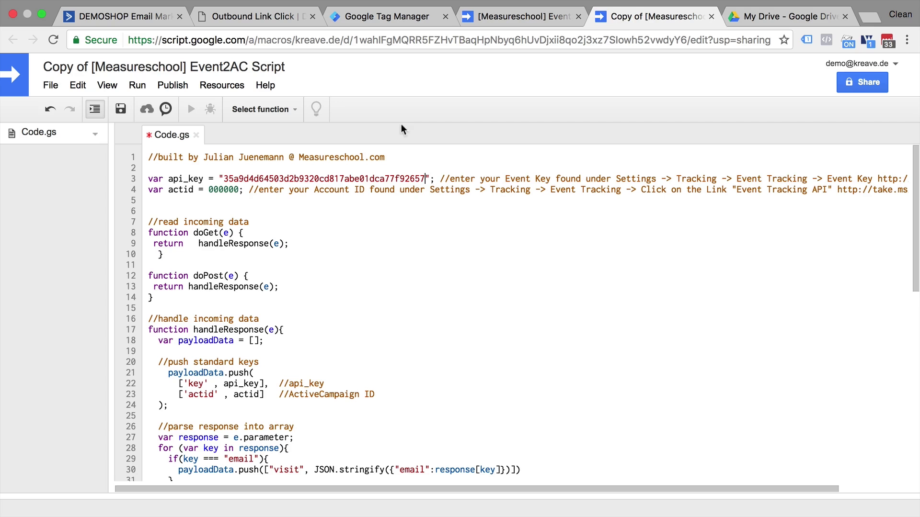
double_click(225, 191)
key("super+v")
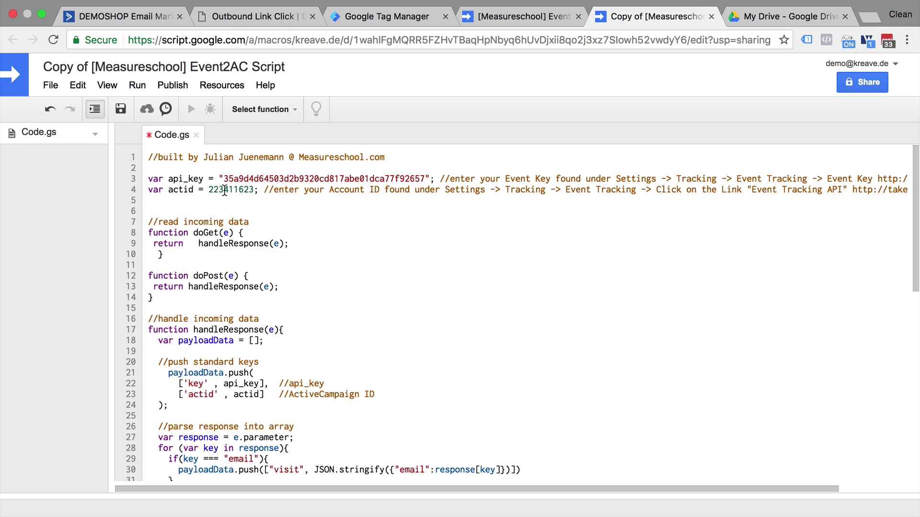
left_click(121, 109)
middle_click(540, 15)
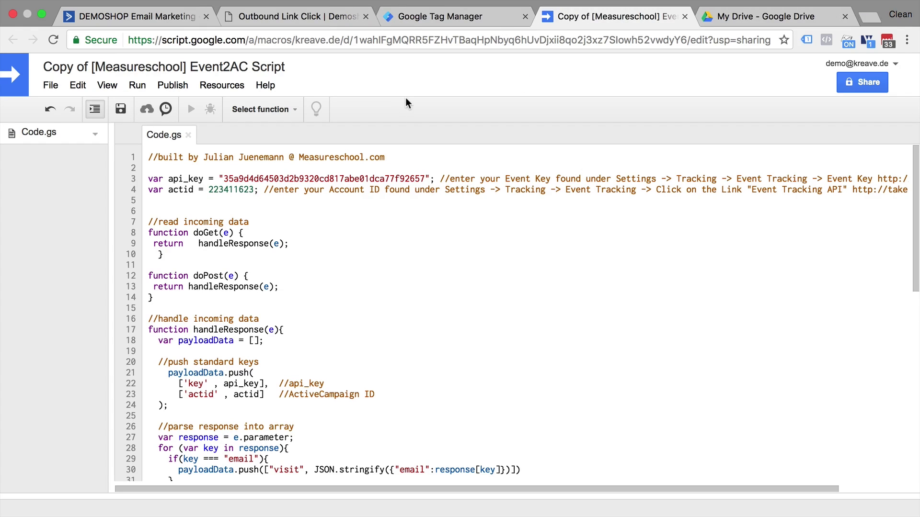
Step: Deploy the script as a web app for 'Anyone, even anonymous', authorize it, and select its URL
left_click(170, 85)
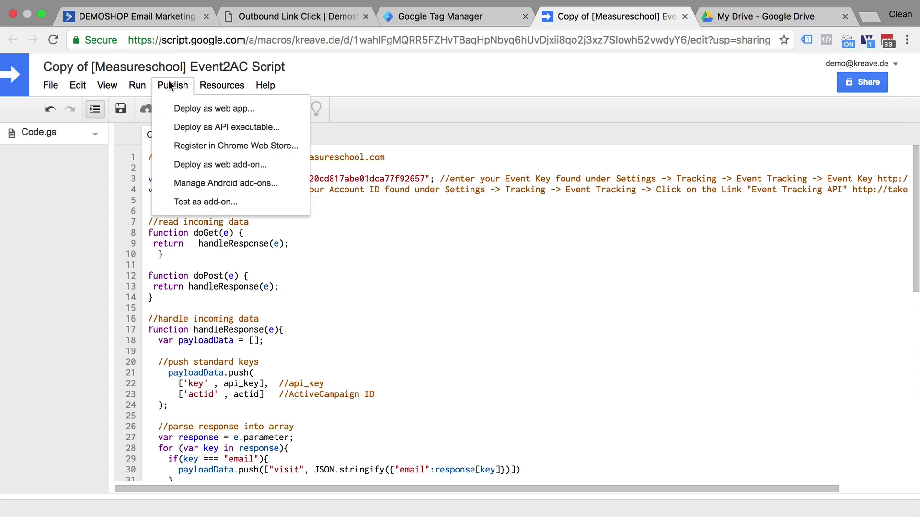
left_click(182, 112)
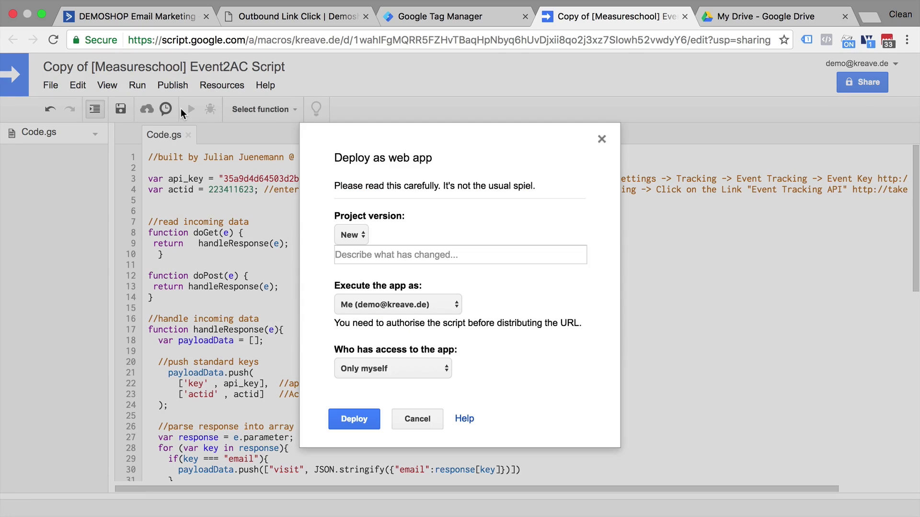
left_click(440, 375)
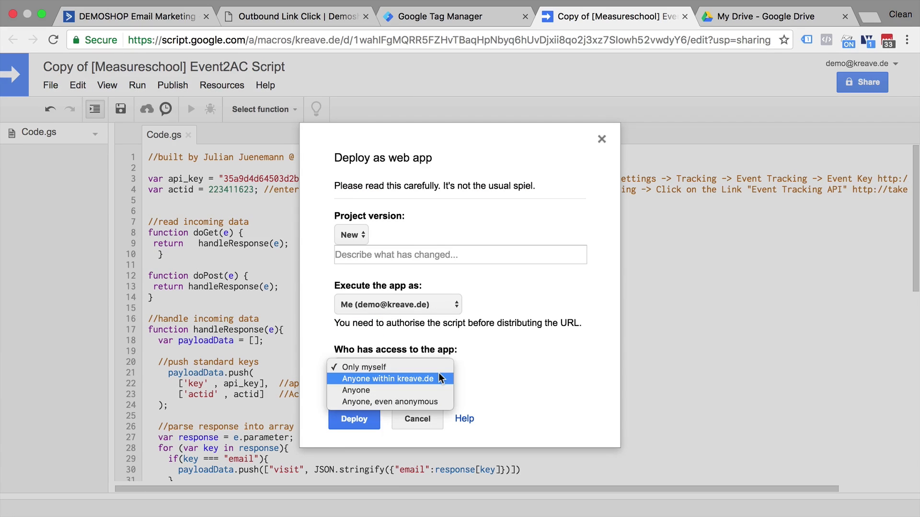
left_click(429, 401)
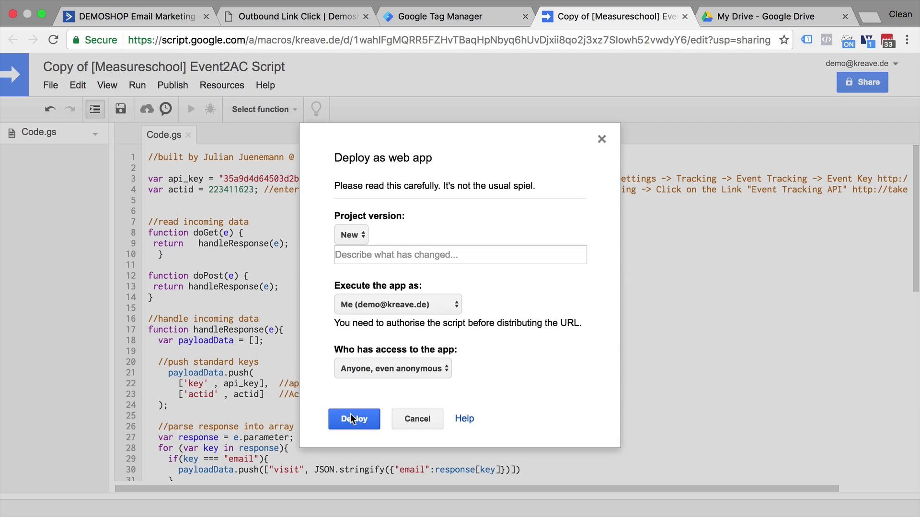
left_click(352, 420)
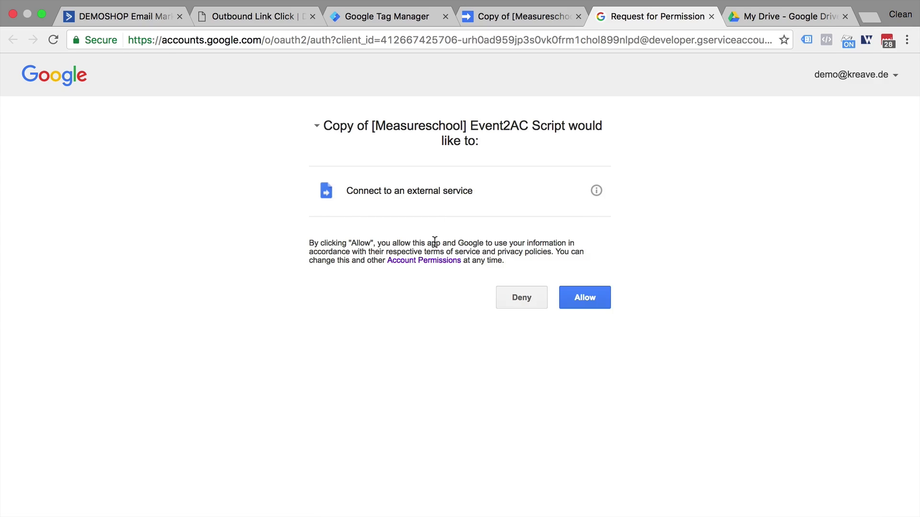
left_click(581, 292)
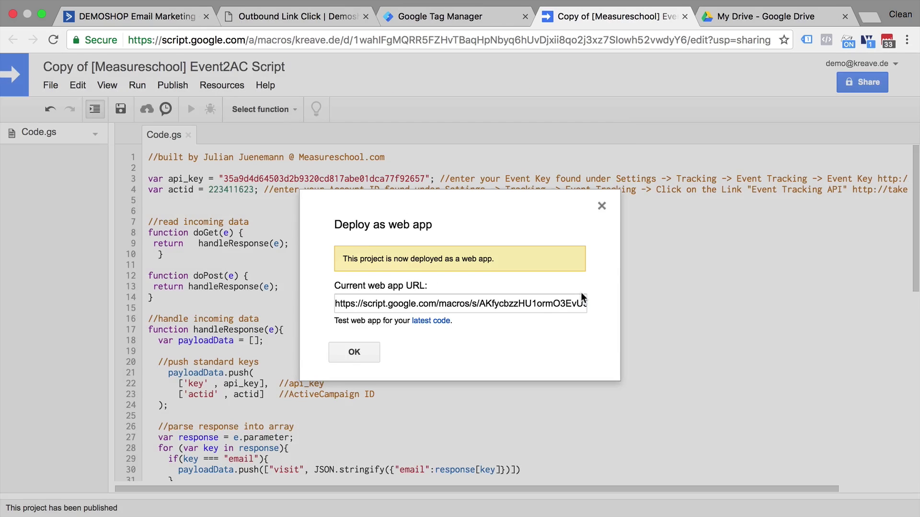
left_click(511, 306)
triple_click(511, 305)
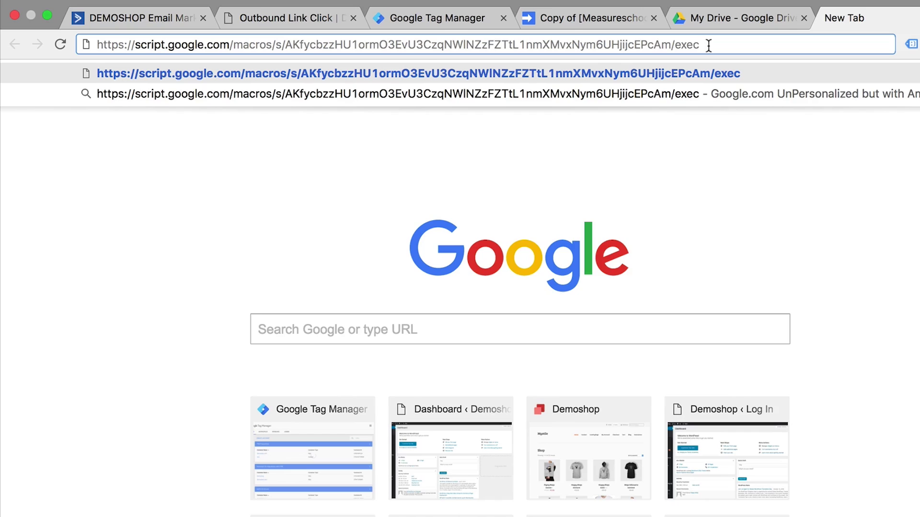
Step: Load the web app URL with the sample contact's email, event=clicked and eventdata=test, getting 'Event spawned'
key("super+v")
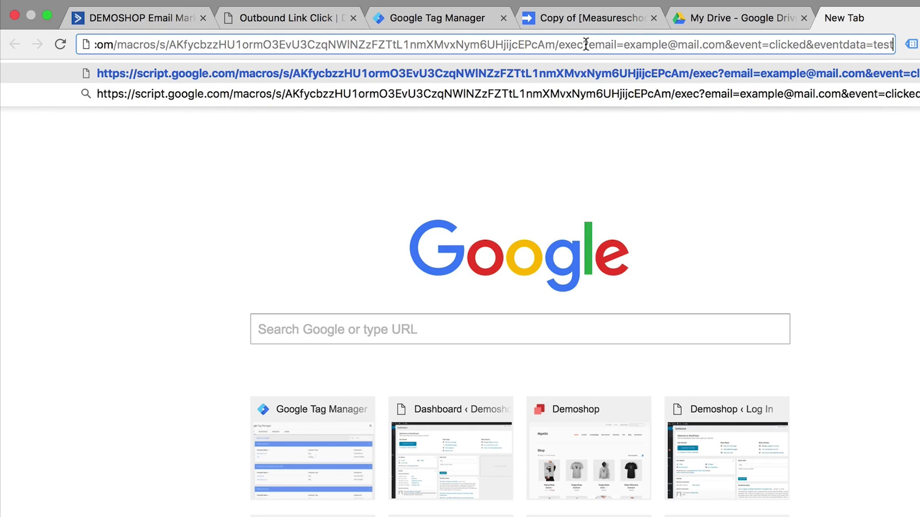
left_click_drag(588, 44, 617, 44)
left_click_drag(732, 44, 763, 45)
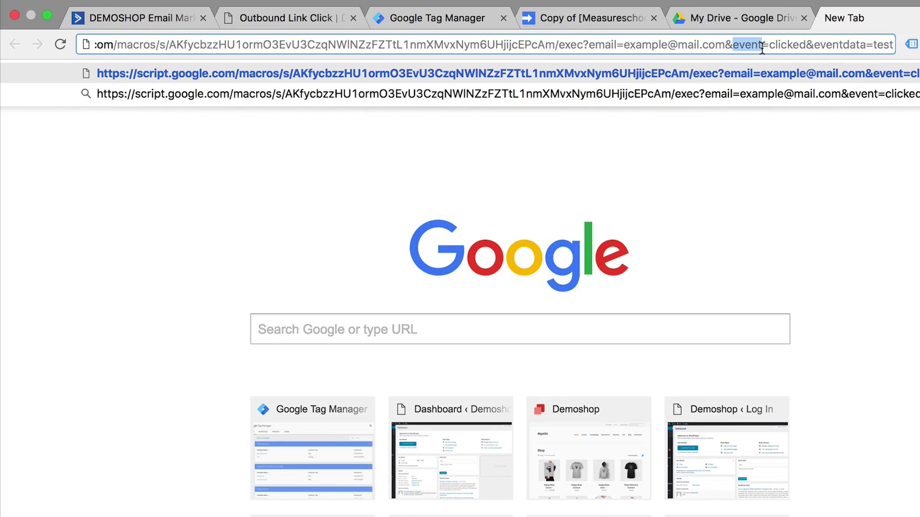
left_click_drag(818, 48, 864, 50)
left_click(868, 48)
double_click(868, 48)
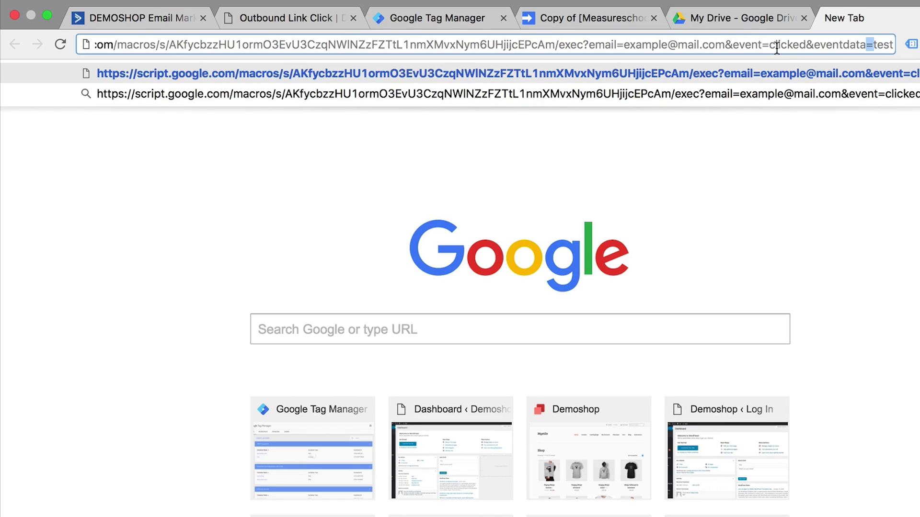
left_click(879, 40)
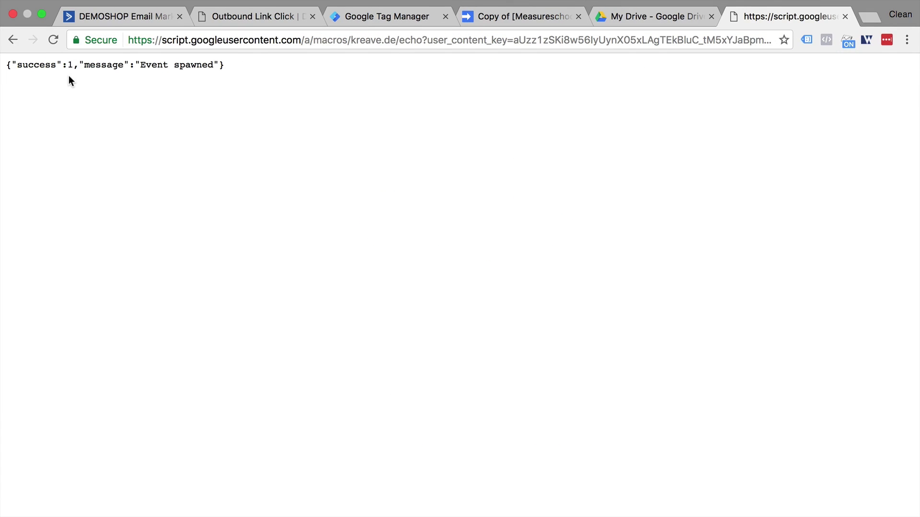
left_click(121, 15)
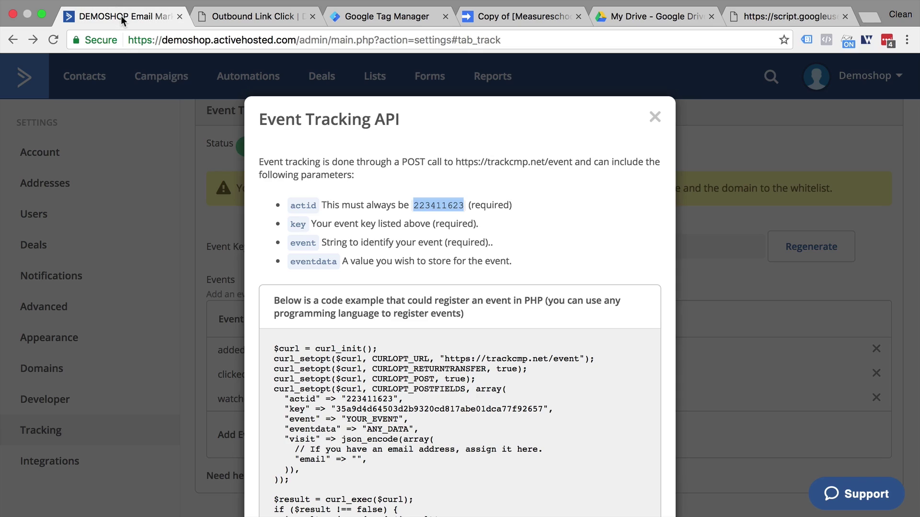
Step: Close the API dialog, confirm the contact's Clicked 'test' activity in Contacts, then return to Tag Manager
left_click(182, 154)
left_click(102, 87)
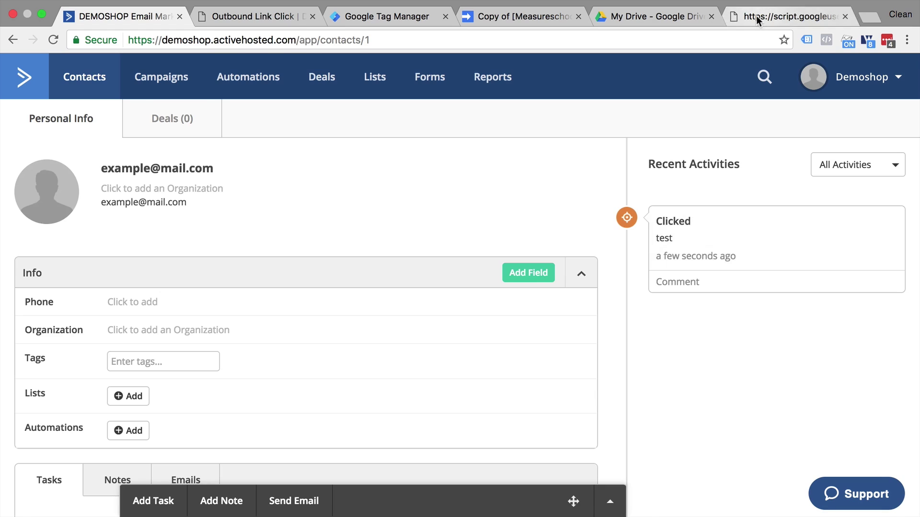
left_click(739, 20)
left_click(711, 36)
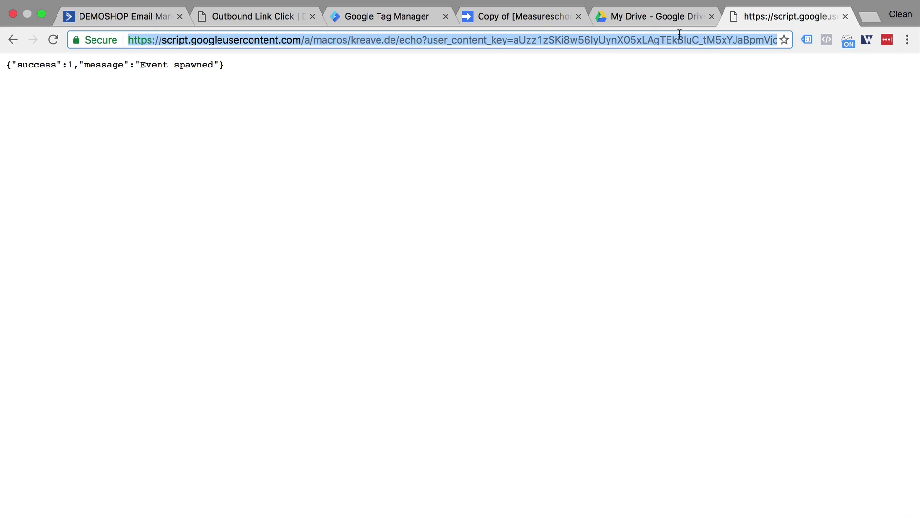
left_click(400, 22)
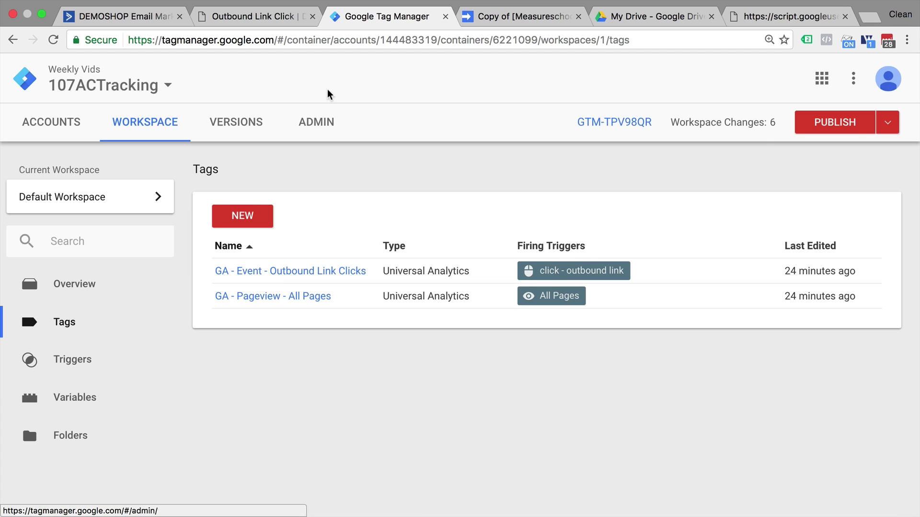
Step: Start GTM Preview mode and open demoshop.com/outbound-link-click/
left_click(886, 123)
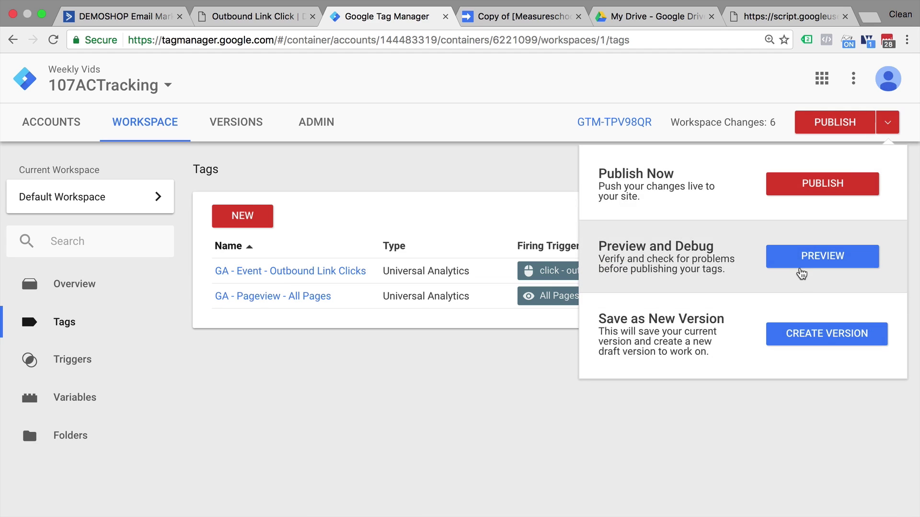
left_click(806, 255)
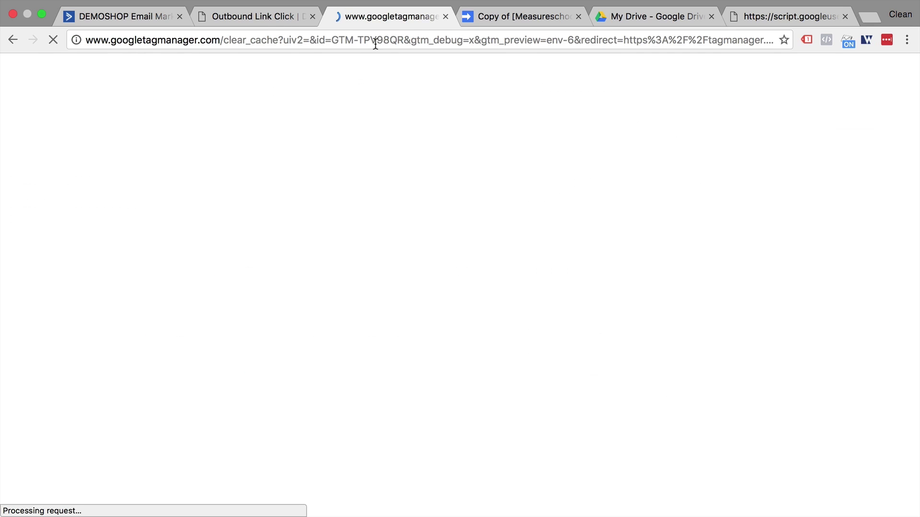
left_click(375, 44)
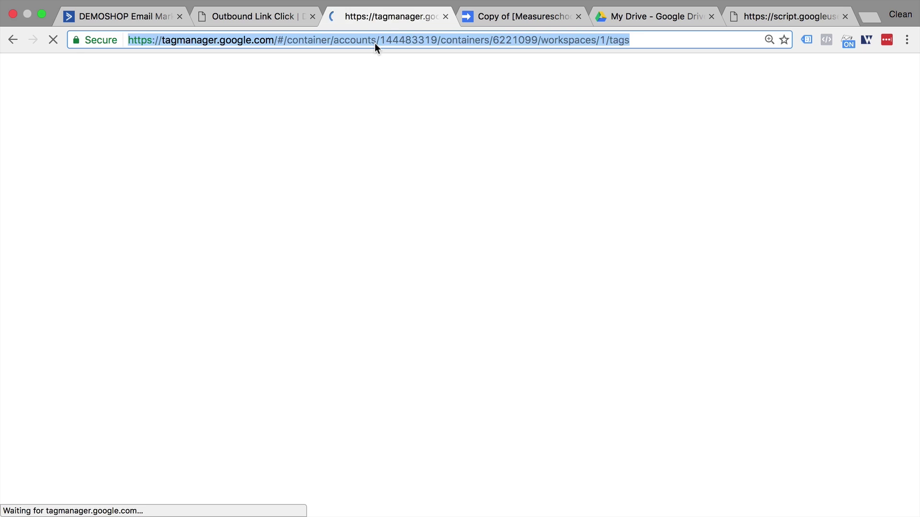
type("demoshop.com/outbound-link-click/")
key("Return")
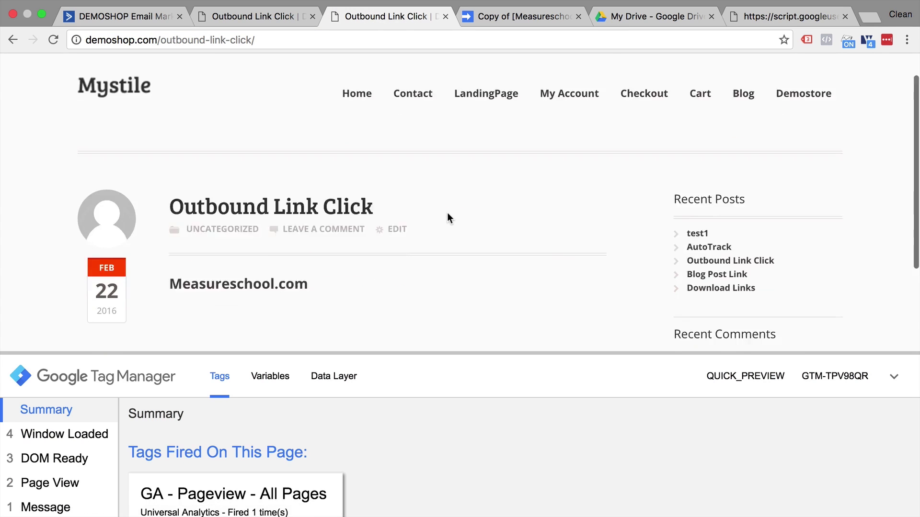
scroll(447, 211, "down", 2)
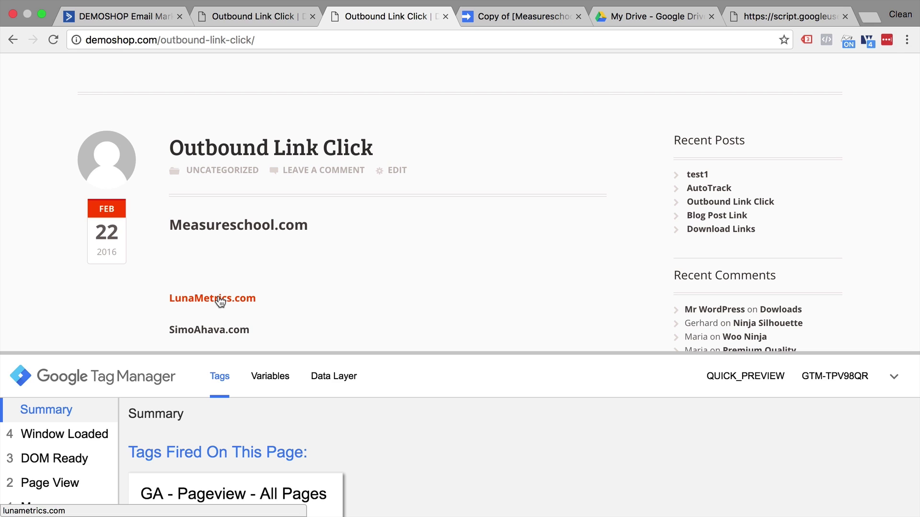
Step: Click the Measureschool.com link and inspect the fired GA outbound-link event tag's full details
left_click(259, 227, "super")
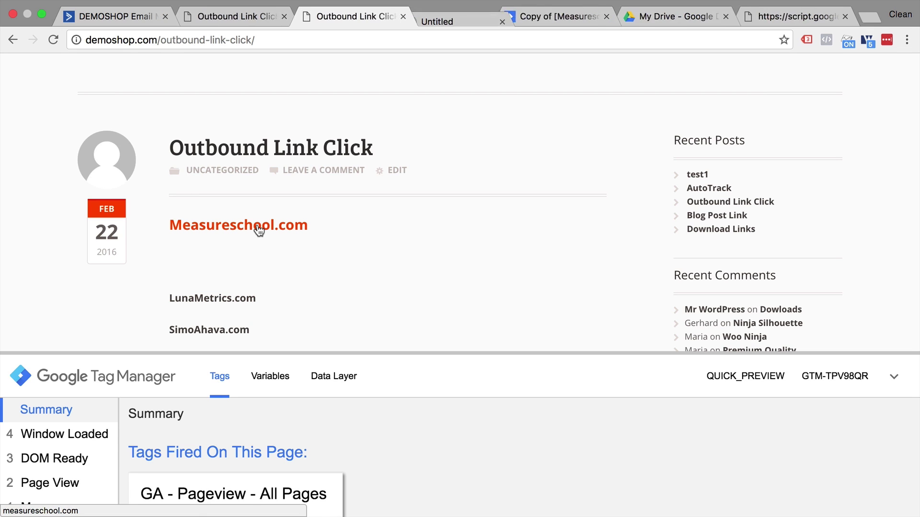
scroll(234, 444, "down", 1)
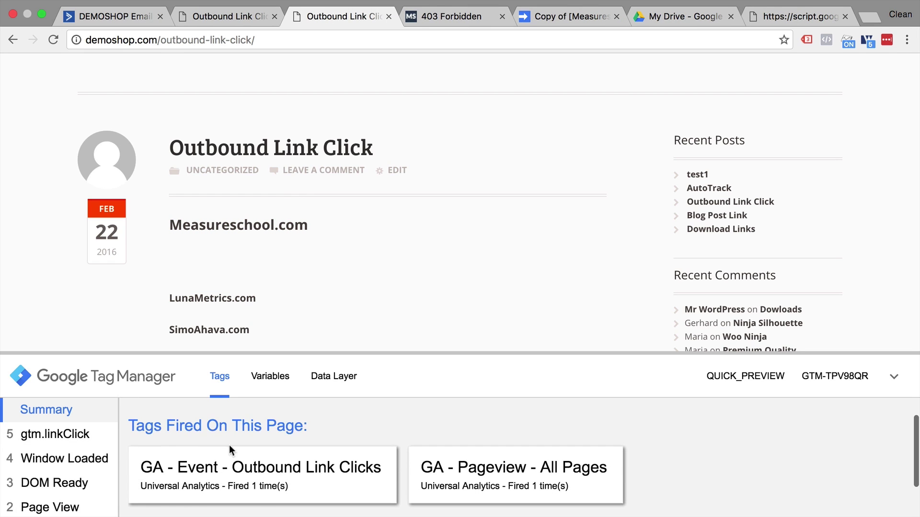
left_click(208, 485)
scroll(261, 459, "down", 5)
scroll(259, 458, "down", 1)
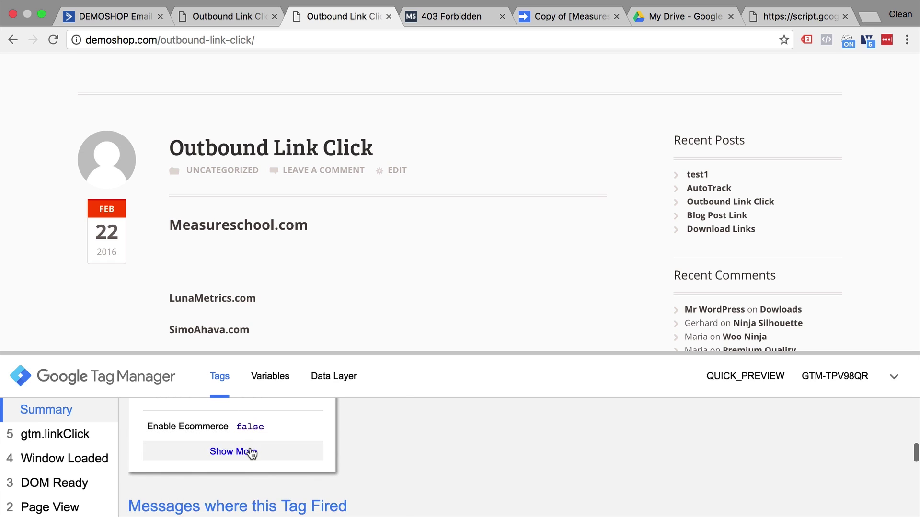
left_click(251, 450)
left_click_drag(302, 353, 287, 140)
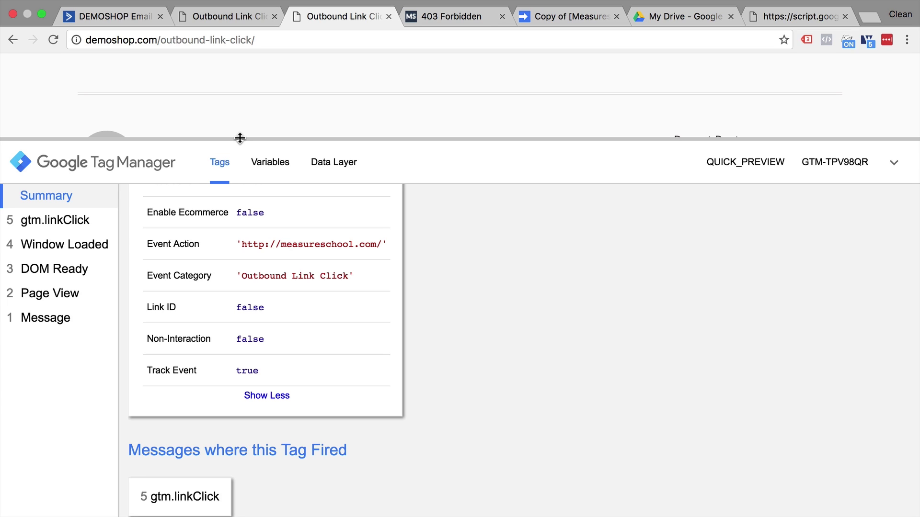
Step: Go back one page, then return to the Outbound Link Click tab showing the debug Summary
left_click(12, 41)
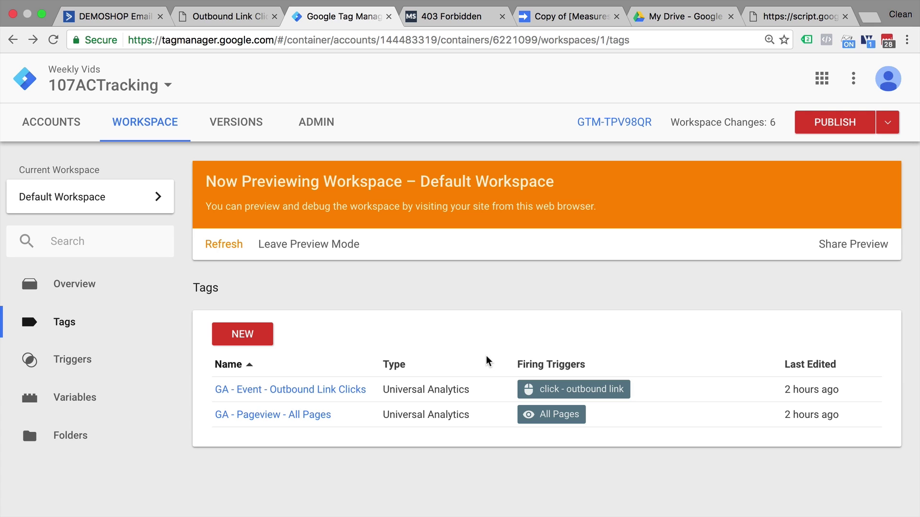
key("ctrl+shift+Tab")
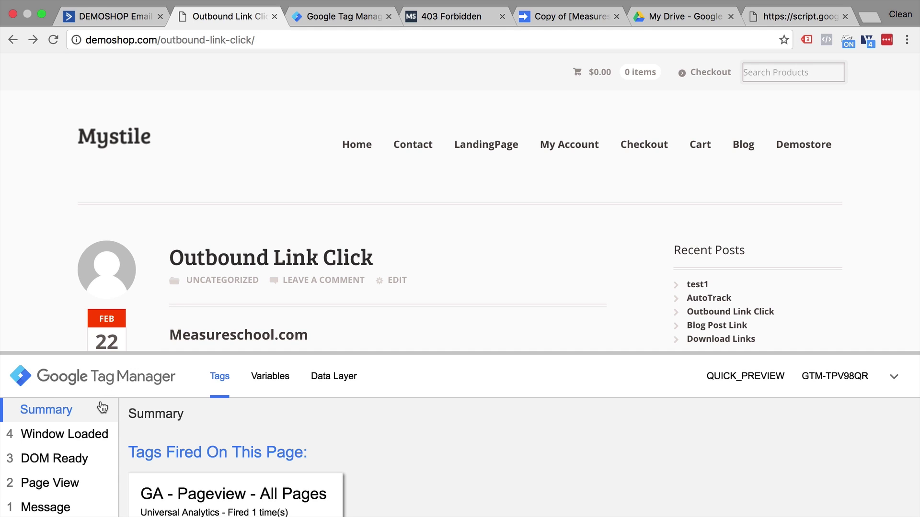
Step: Check the first Message's Data Layer for a visitorEmail value, then return to the Tag Manager workspace
scroll(102, 408, "down", 1)
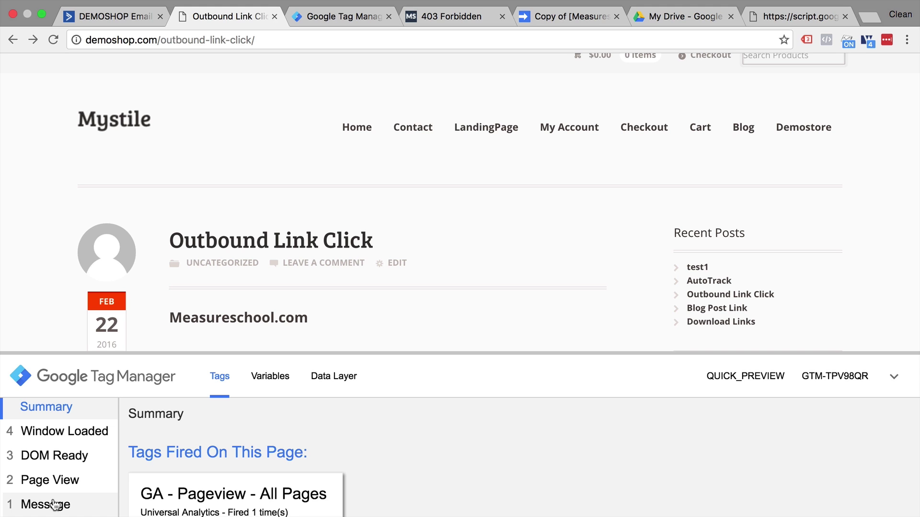
left_click(54, 504)
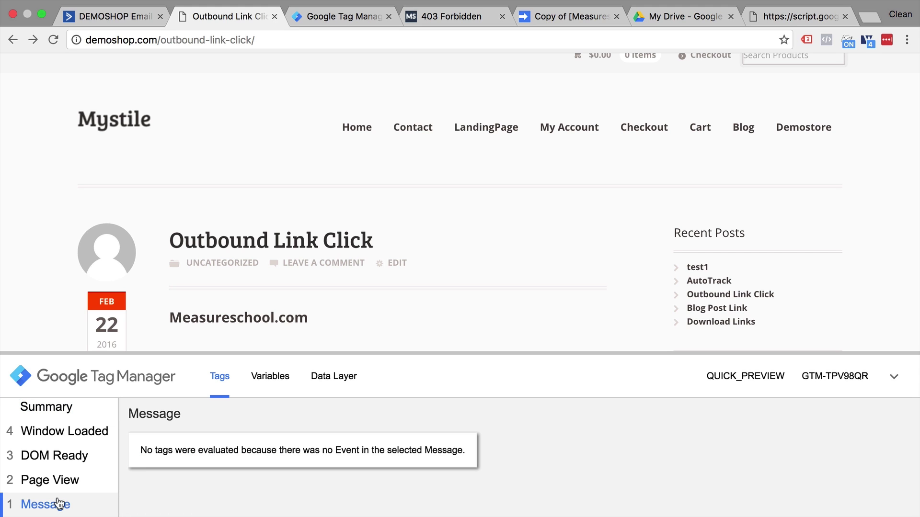
left_click(337, 382)
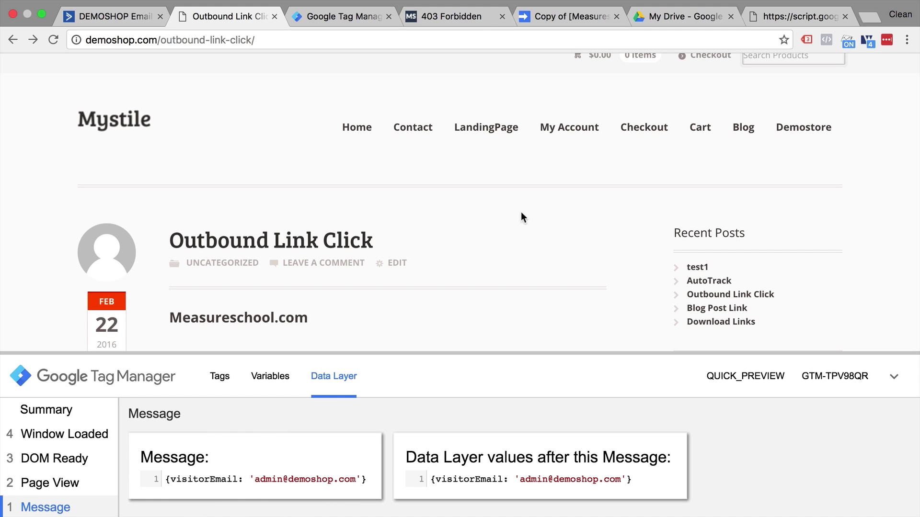
scroll(482, 226, "up", 1)
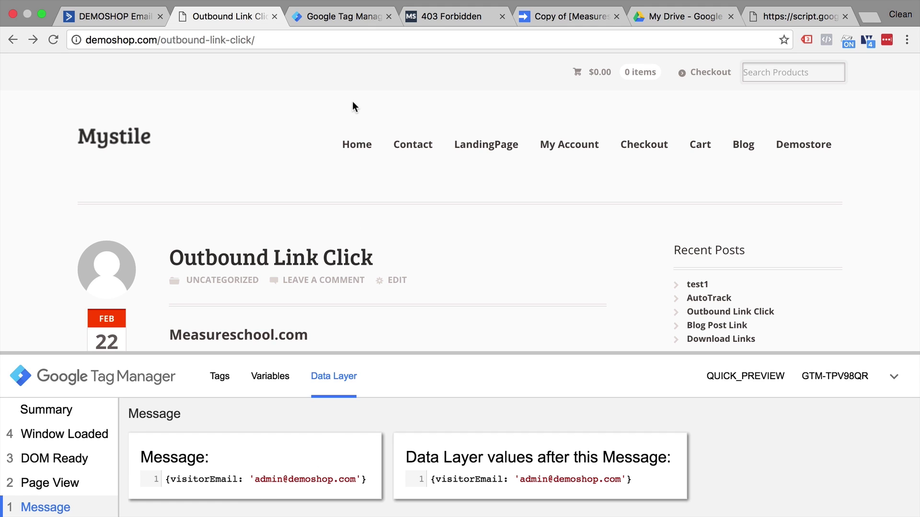
left_click(350, 22)
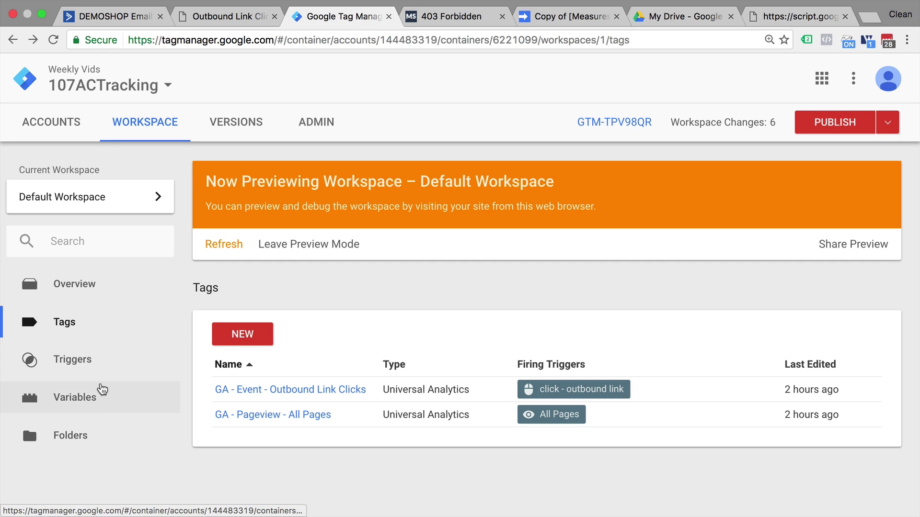
Step: Start a new user-defined variable named 'dlv - email' of type Data Layer Variable
left_click(100, 396)
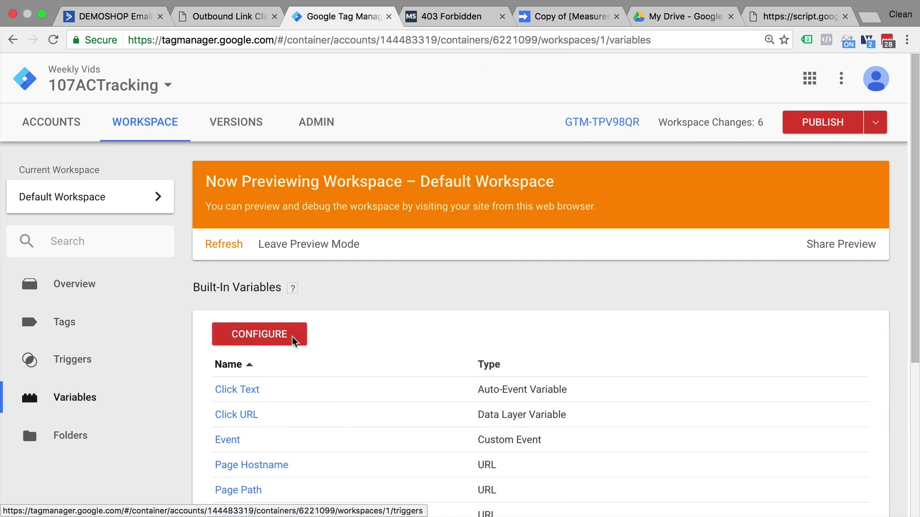
scroll(297, 369, "down", 5)
left_click(252, 408)
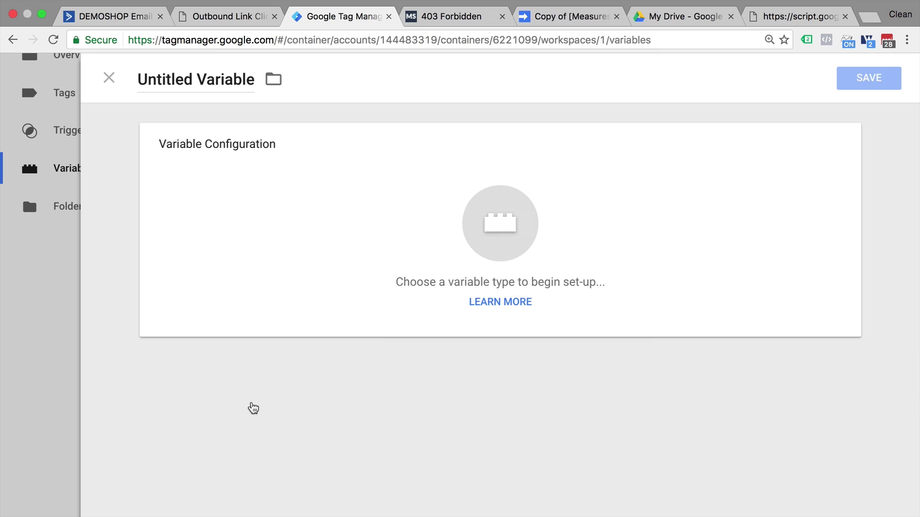
left_click(226, 82)
type("dl")
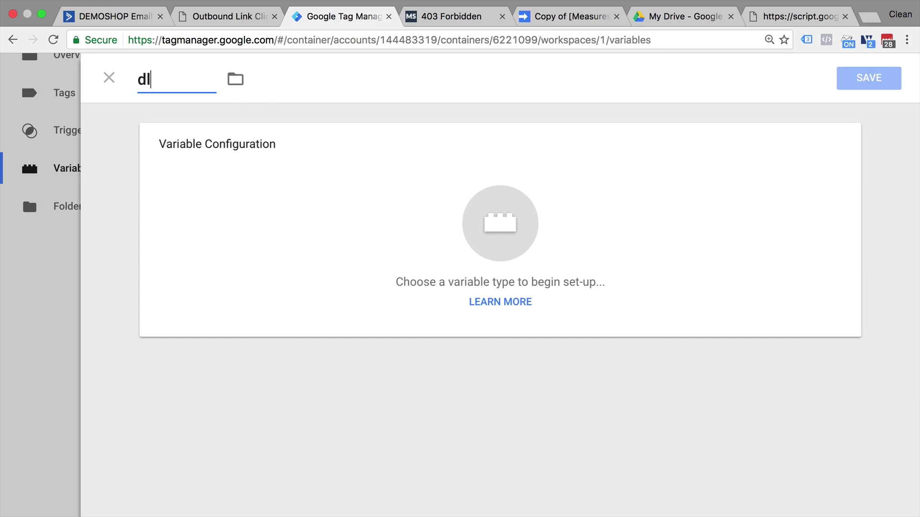
type("v - email")
left_click(337, 153)
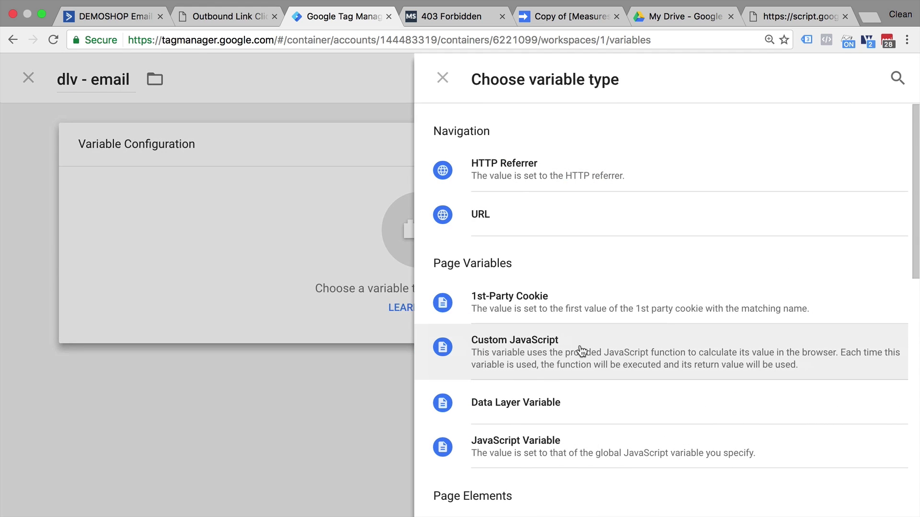
scroll(582, 351, "down", 2)
left_click(546, 329)
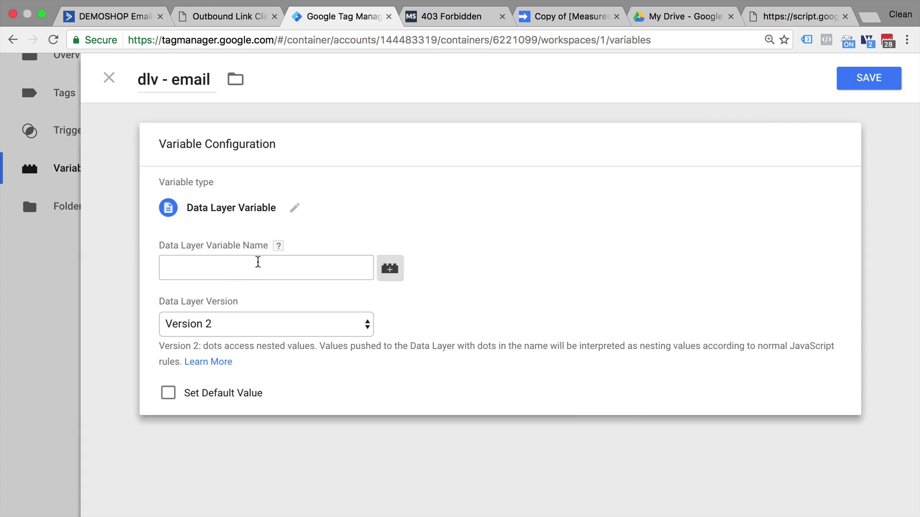
Step: Set the data layer key to visitorEmail, matching the test page, and save the variable
left_click(244, 269)
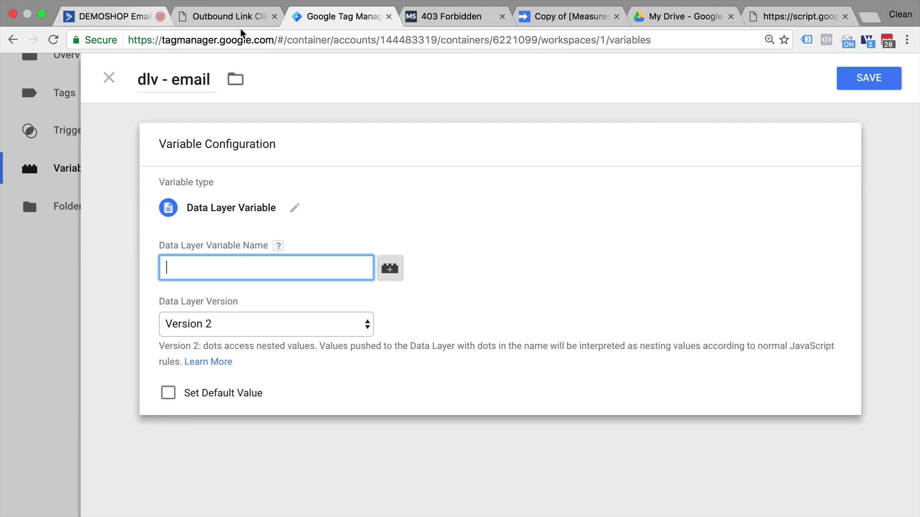
left_click(230, 16)
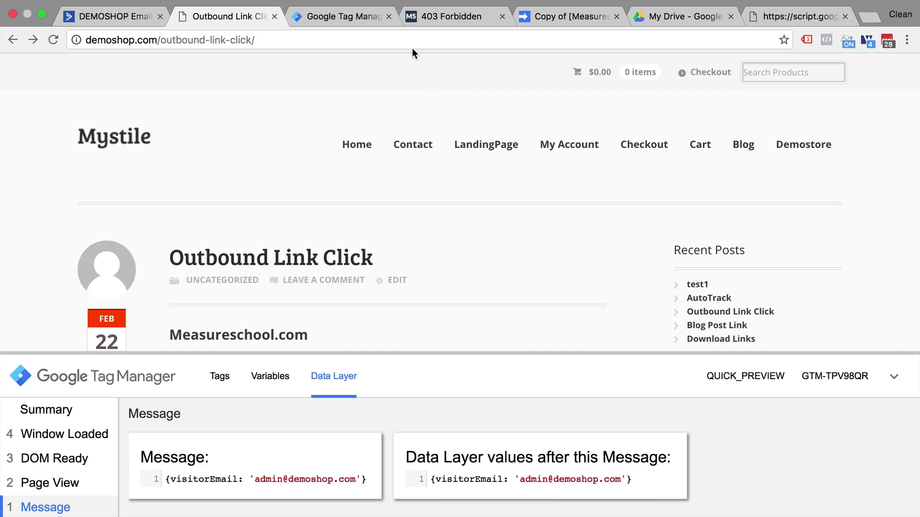
left_click(349, 16)
type("visitorEmail")
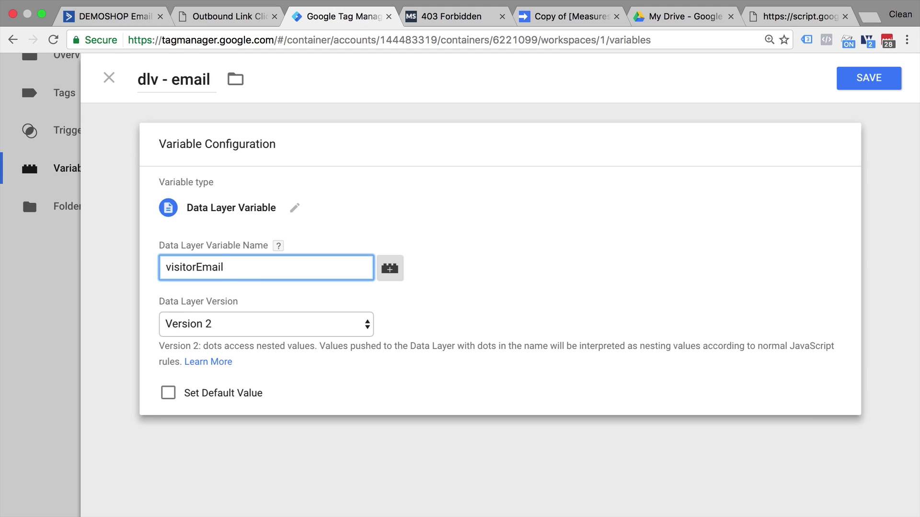
left_click(873, 85)
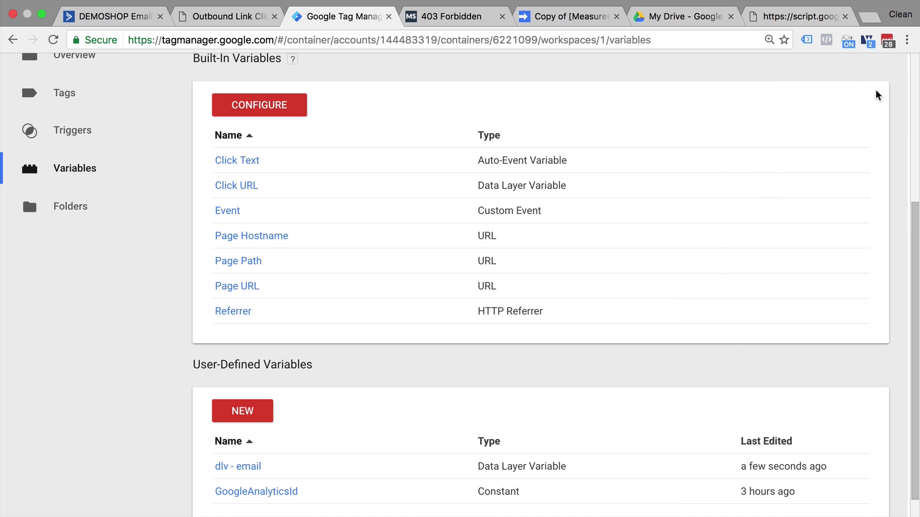
scroll(878, 96, "up", 5)
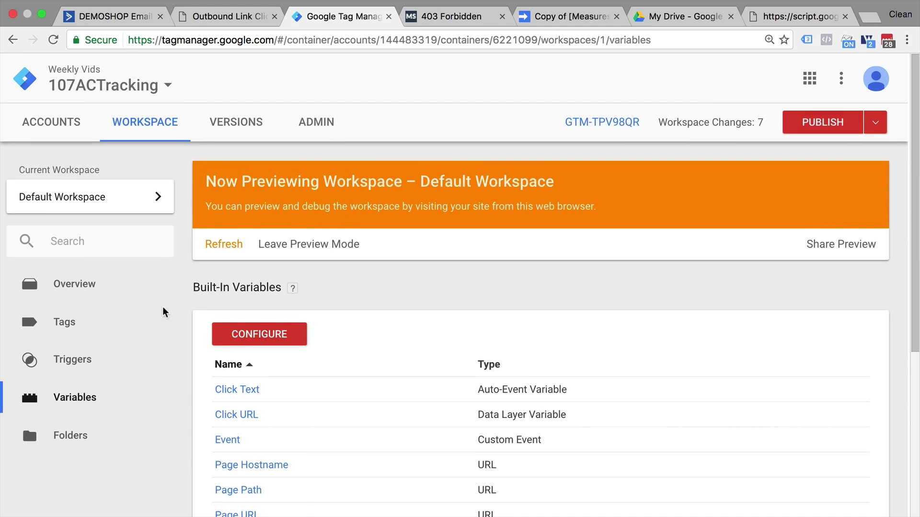
Step: Create a new tag named 'AC - Event - outbound link clicks' using the Custom Image type
left_click(88, 339)
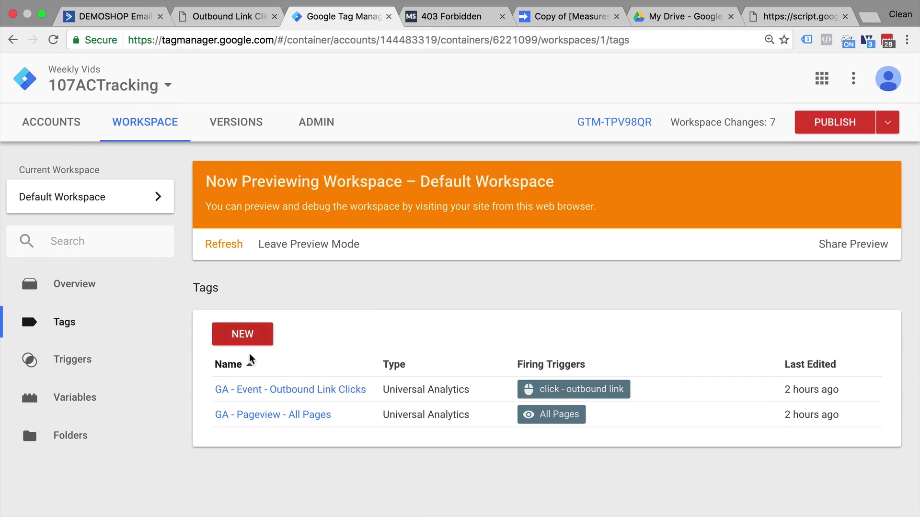
left_click(245, 335)
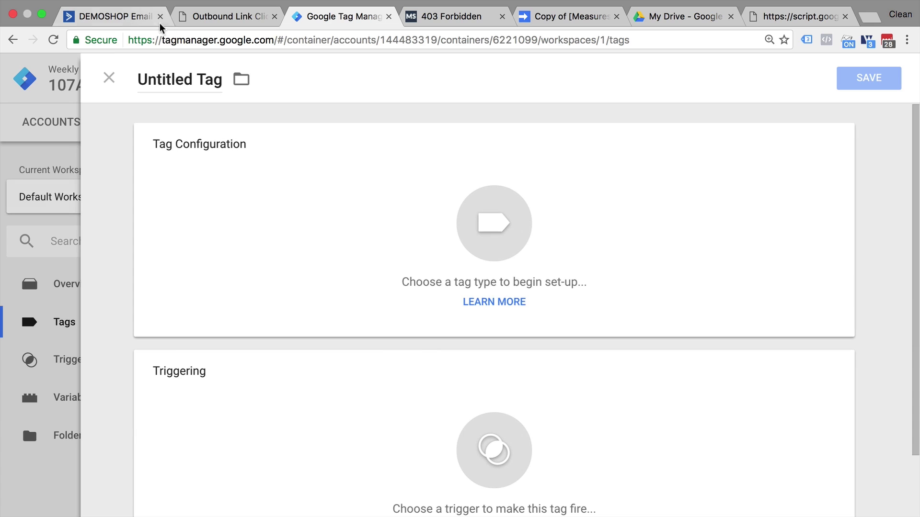
type("AC")
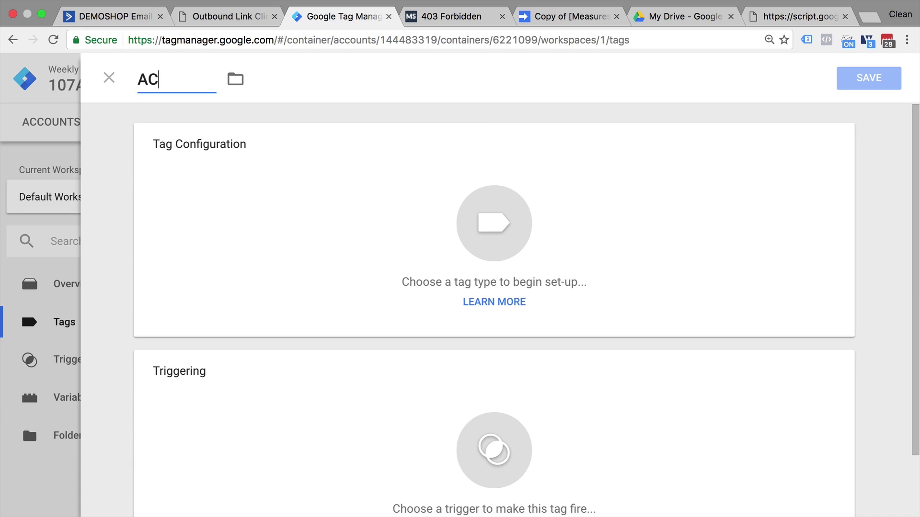
type(" - Event - outbound link clicks")
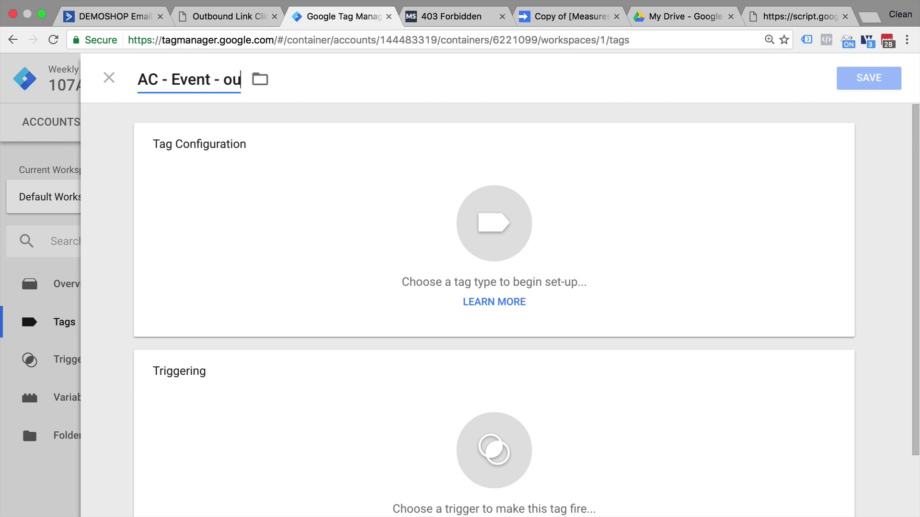
left_click(292, 207)
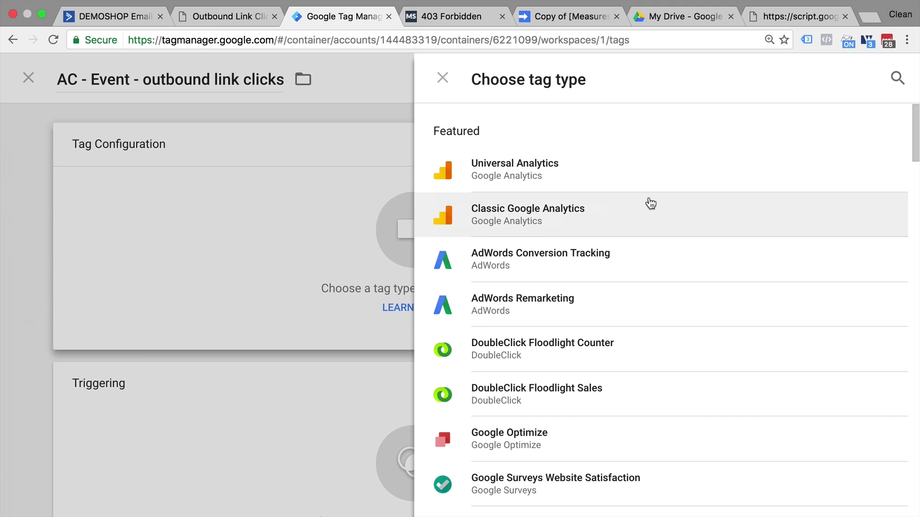
scroll(651, 203, "down", 1)
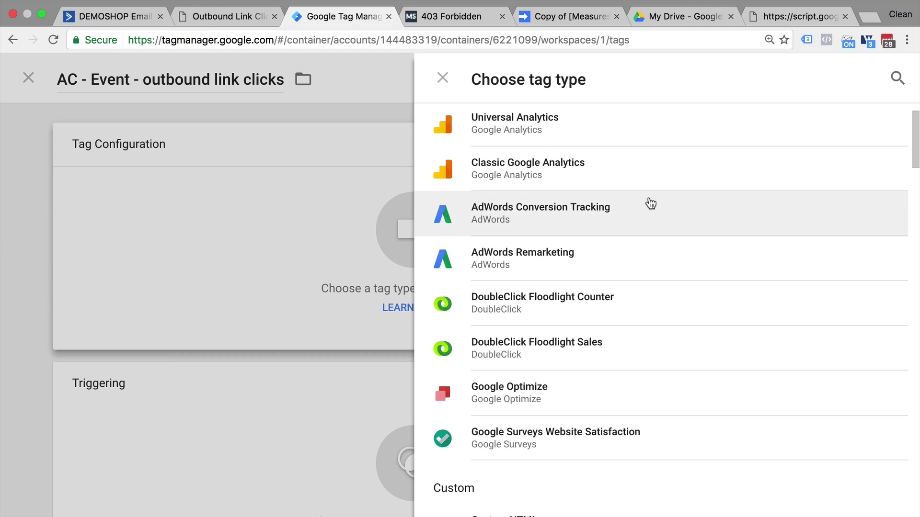
scroll(649, 202, "down", 6)
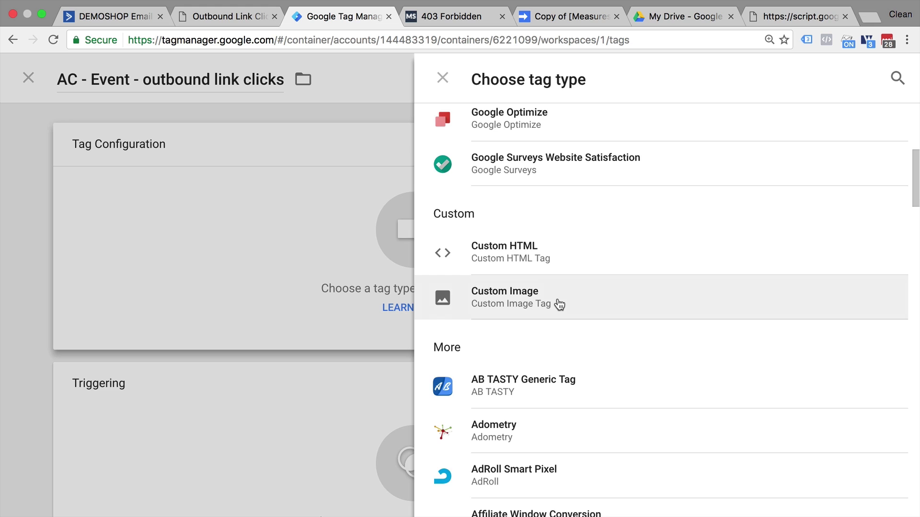
left_click(559, 304)
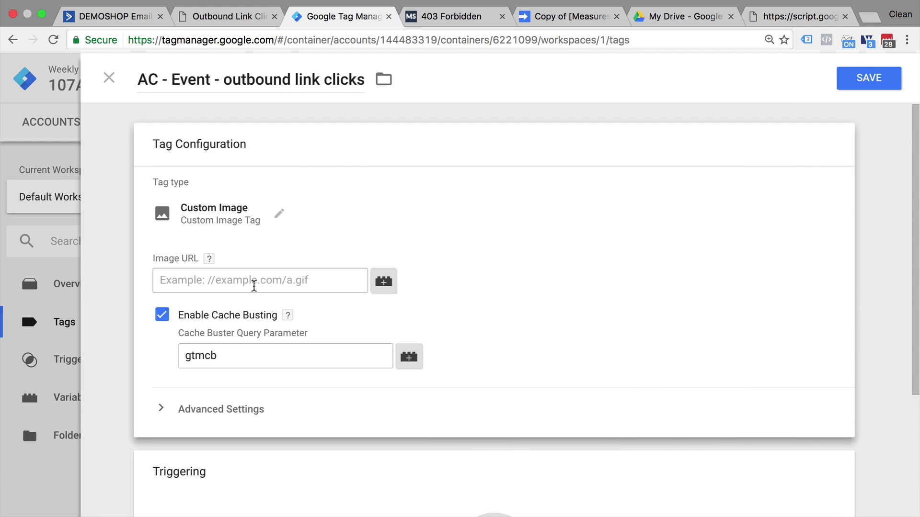
left_click(254, 286)
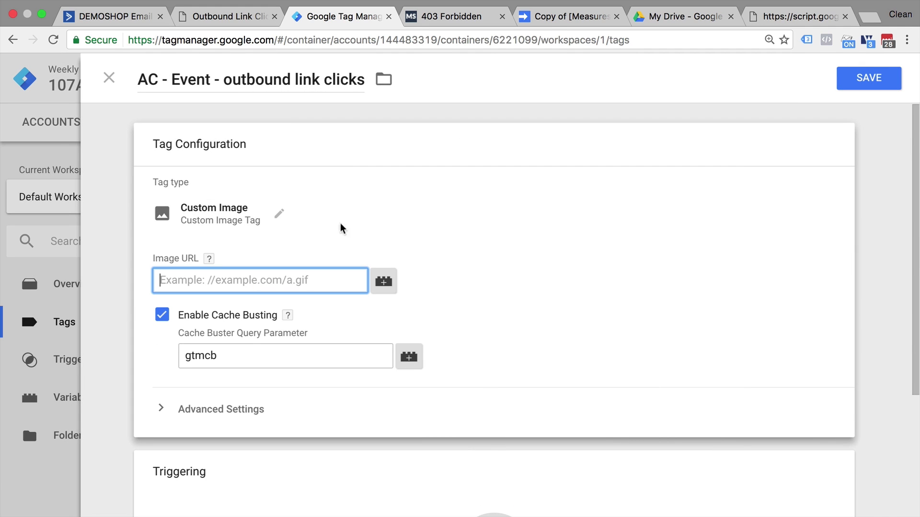
Step: Fill Image URL with the Apps Script web app URL plus email, event=clicked and eventdata=test, clearing the sample email
left_click(551, 17)
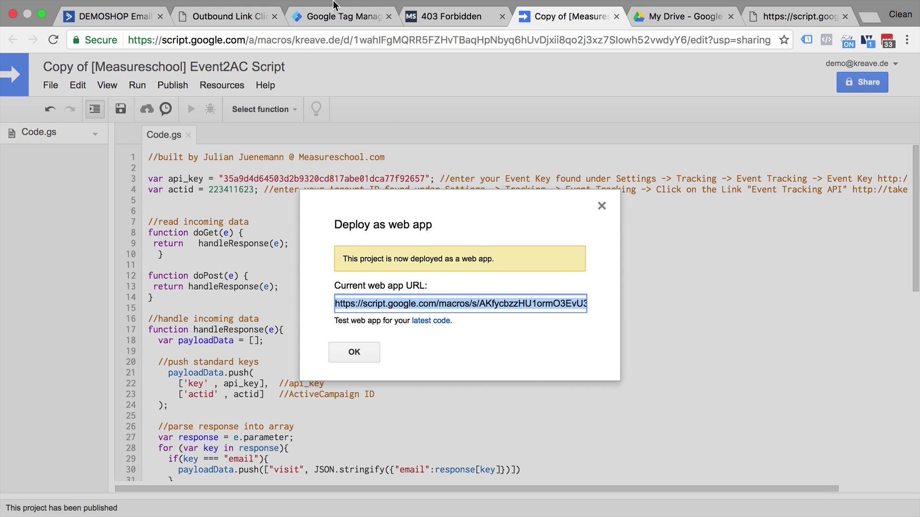
left_click(335, 14)
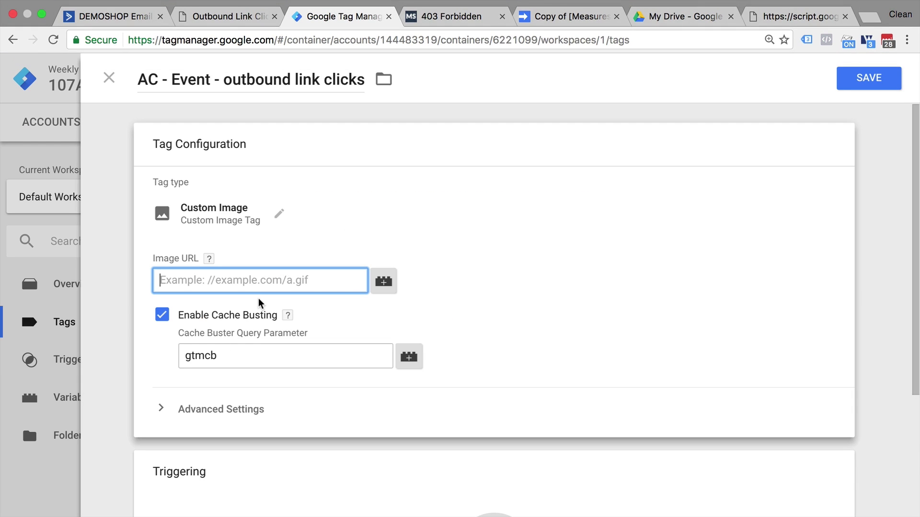
key("super+v")
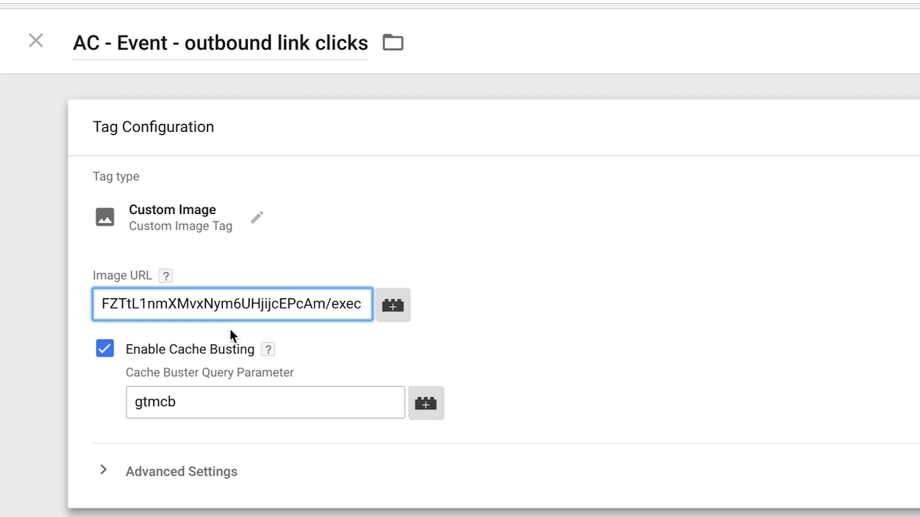
type(".")
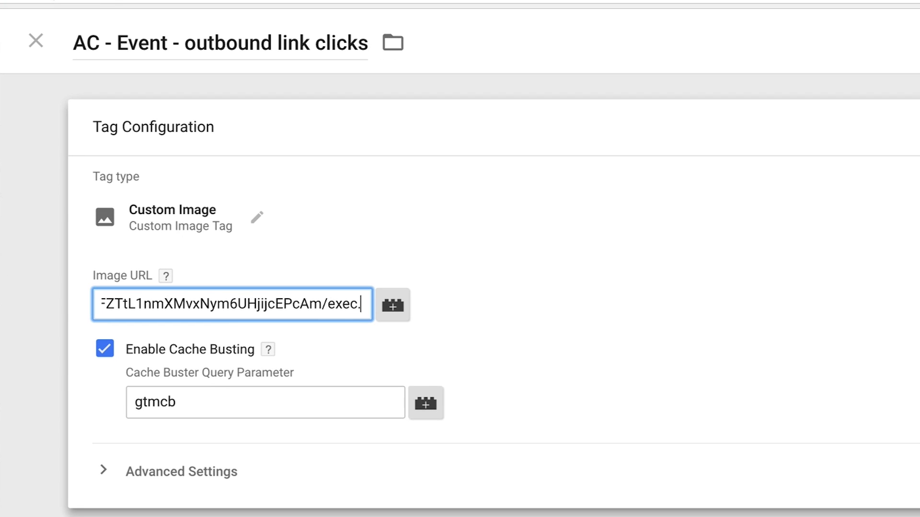
key("super+v")
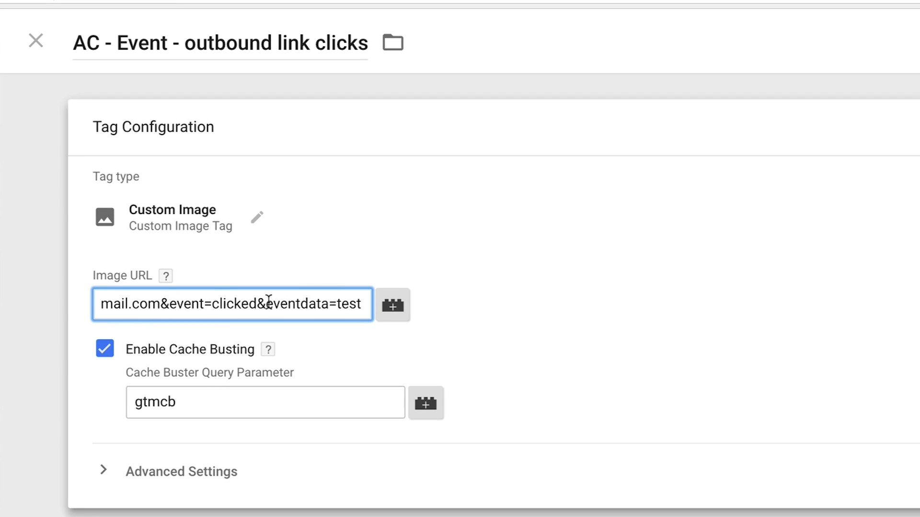
mouse_move(140, 304)
left_mouse_down()
mouse_move(117, 305)
mouse_move(360, 305)
mouse_move(136, 304)
mouse_move(158, 304)
left_mouse_up()
left_click(245, 303)
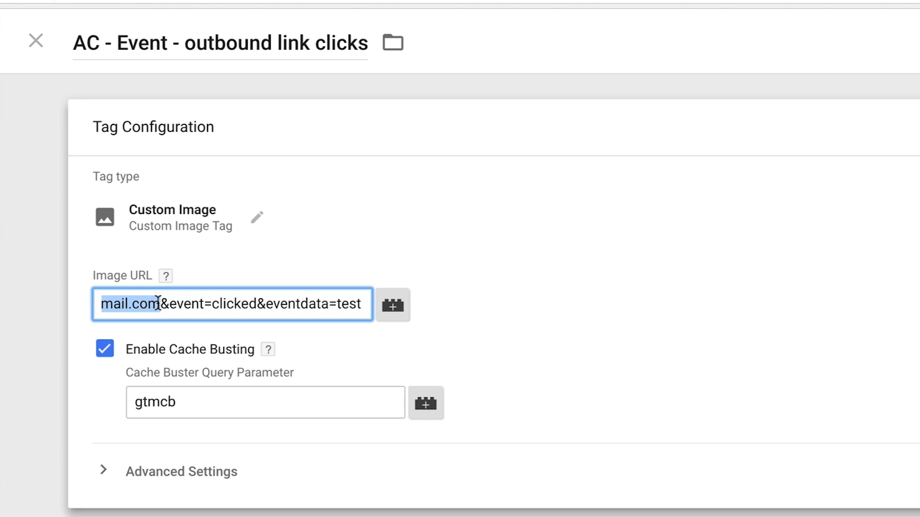
key("BackSpace")
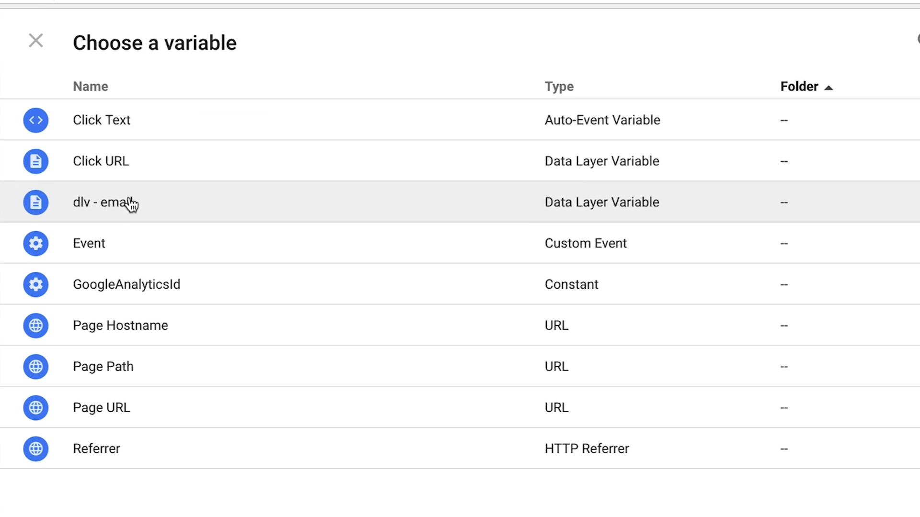
Step: Insert {{dlv - email}} and move it to sit right after email= in the Image URL
left_click(129, 204)
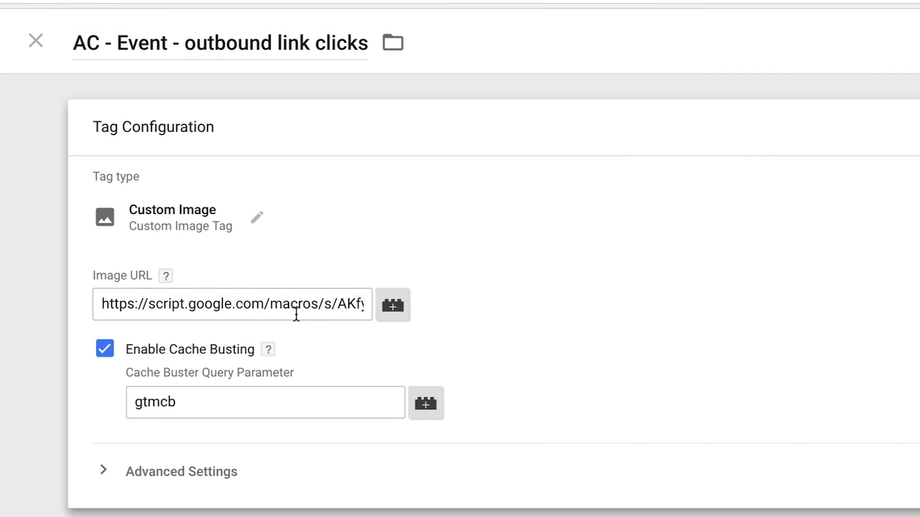
left_click(296, 315)
mouse_move(310, 308)
left_mouse_down()
mouse_move(396, 313)
mouse_move(313, 303)
left_mouse_up()
left_click(245, 304)
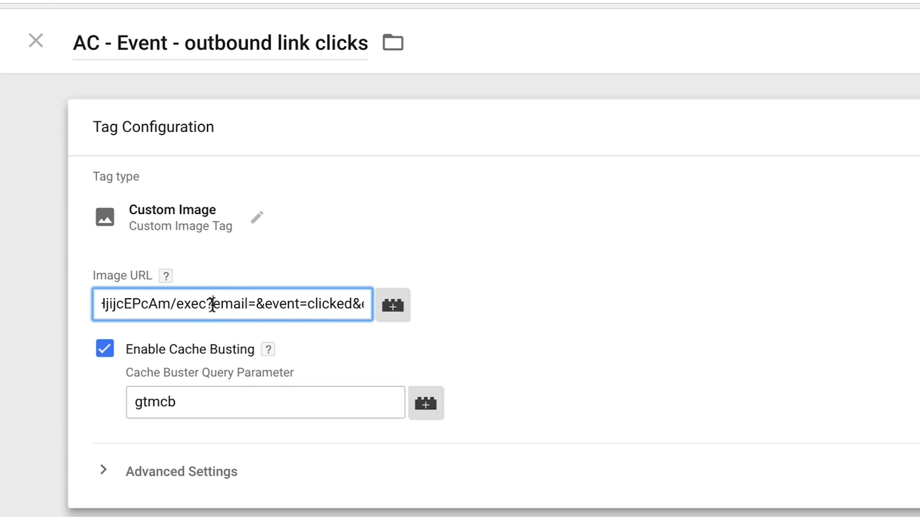
left_click_drag(213, 304, 247, 303)
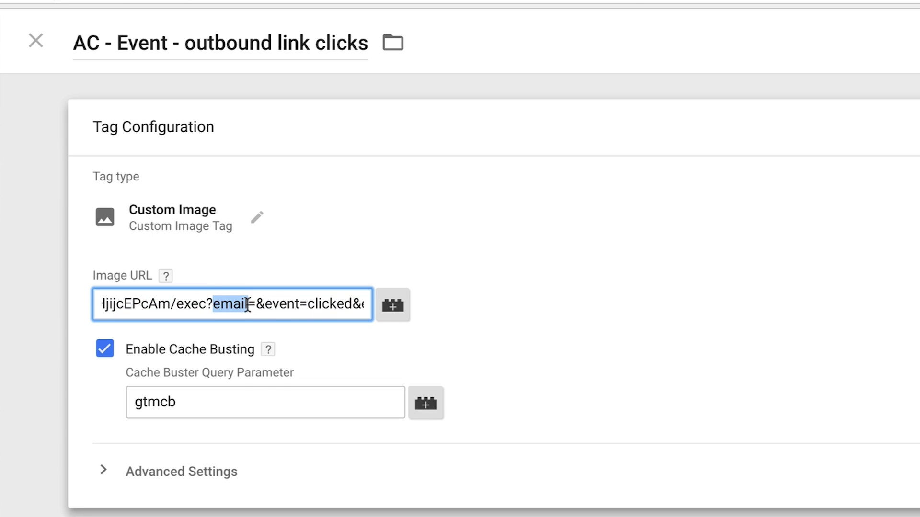
left_click(255, 303)
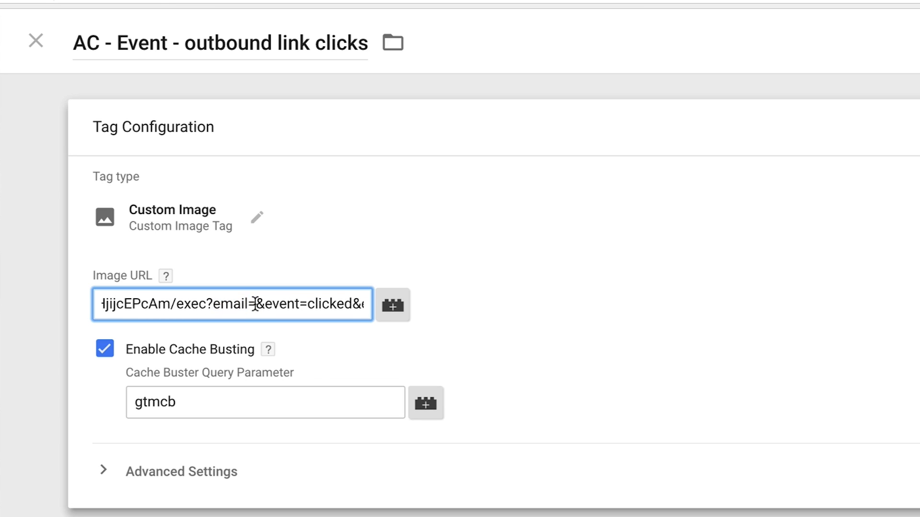
left_click_drag(255, 303, 375, 308)
left_click(279, 304)
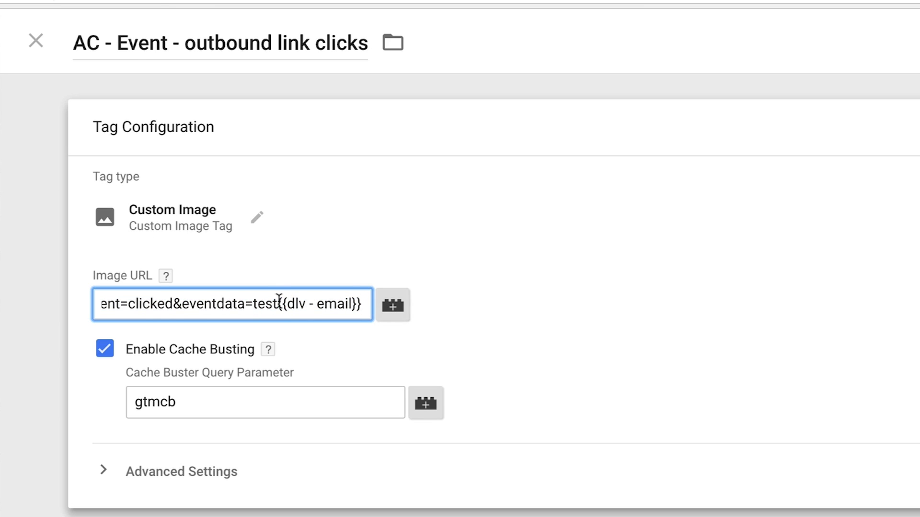
left_click_drag(279, 303, 360, 304)
key("ctrl+x")
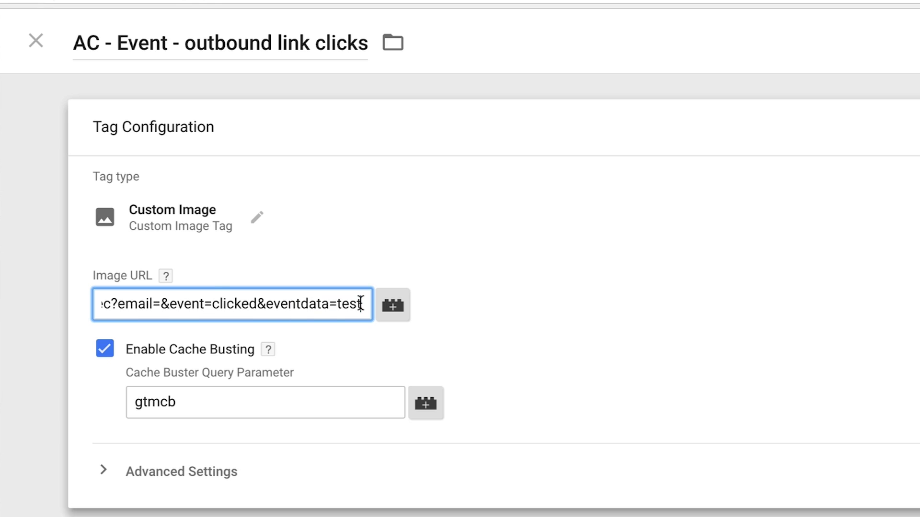
key("Left")
key("Left")
key("Left")
key("Left")
key("Left")
key("Left")
key("Left")
key("Left")
key("Left")
key("Left")
key("Left")
key("Left")
key("ctrl+v")
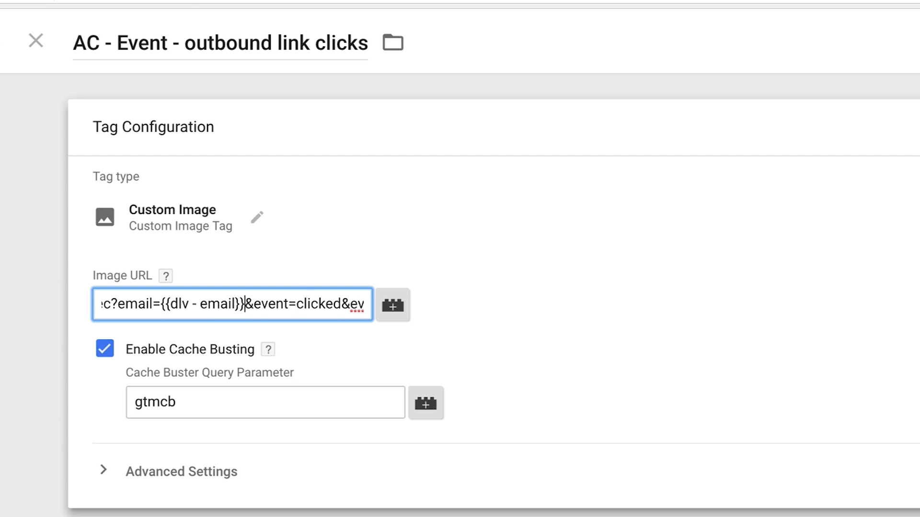
Step: Replace eventdata's test value with {{Click URL}} and review the finished Image URL
key("Right")
key("Right")
key("Right")
key("Right")
key("Right")
key("Right")
key("Right")
key("Right")
key("Right")
key("Right")
key("Right")
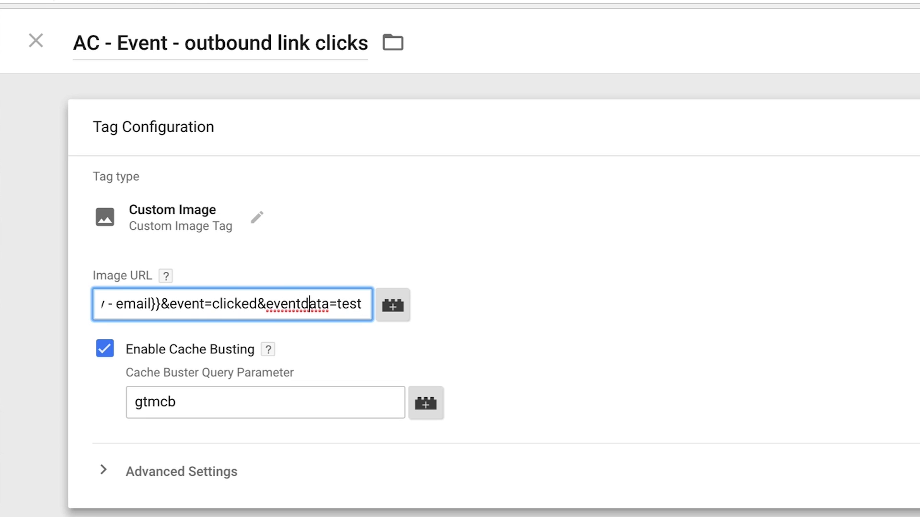
key("Right")
key("Right")
key("Right")
key("Left")
key("shift+Right")
key("shift+Right")
key("shift+Right")
key("shift+Right")
key("BackSpace")
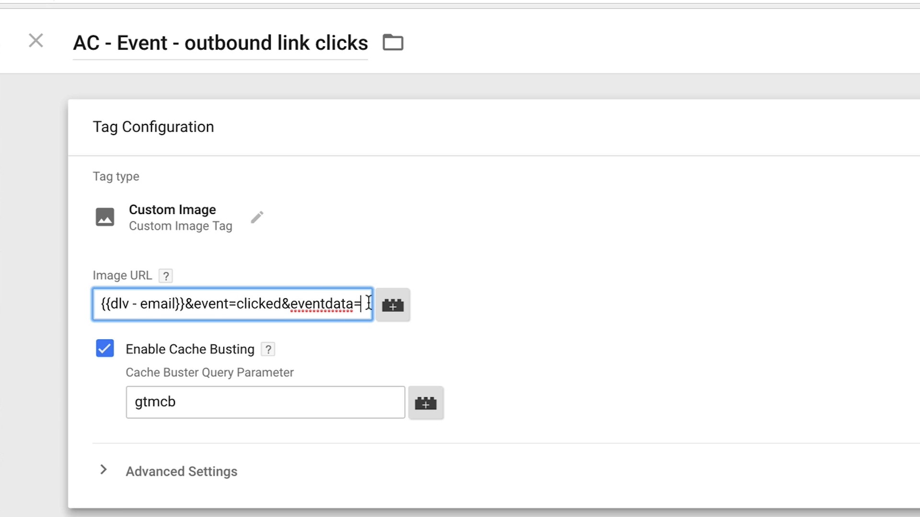
left_click(392, 301)
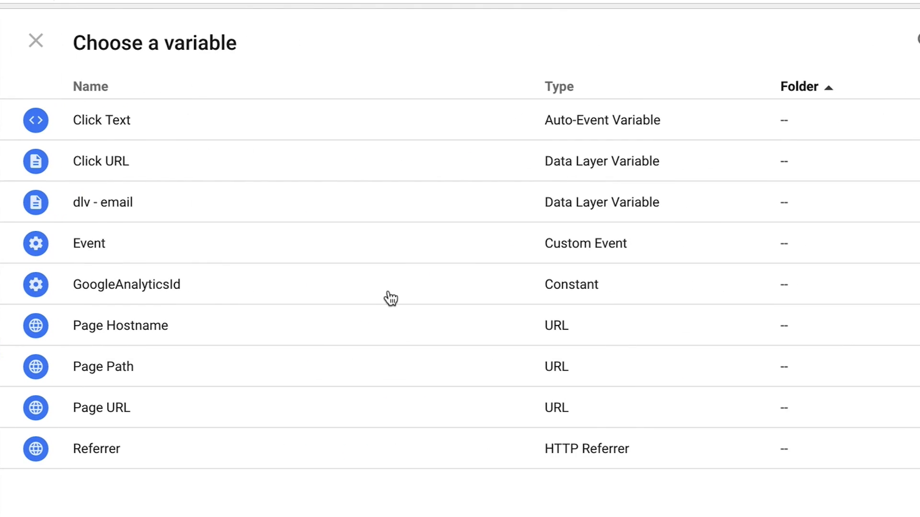
left_click(174, 176)
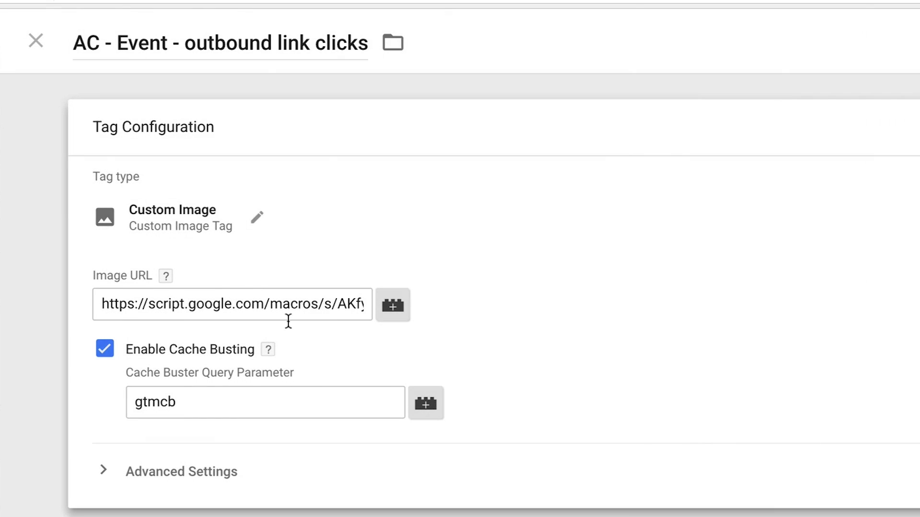
left_click_drag(325, 304, 537, 320)
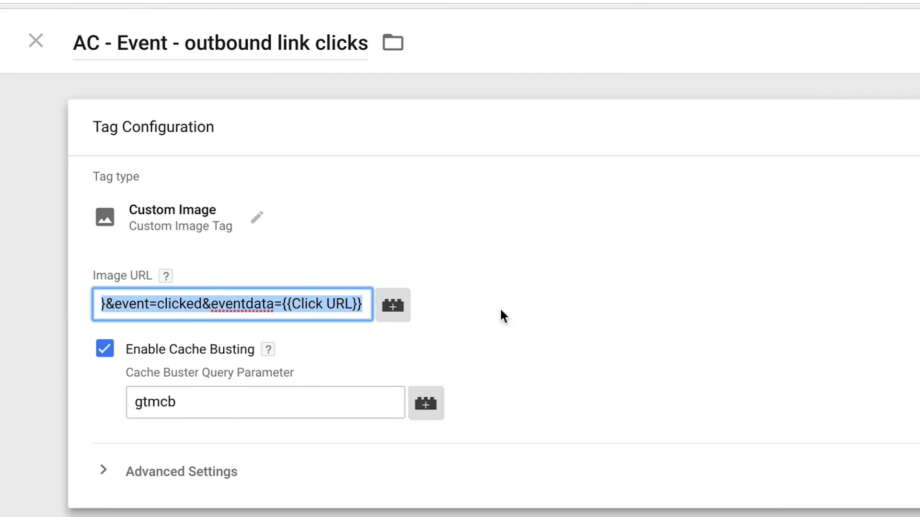
left_click(294, 309)
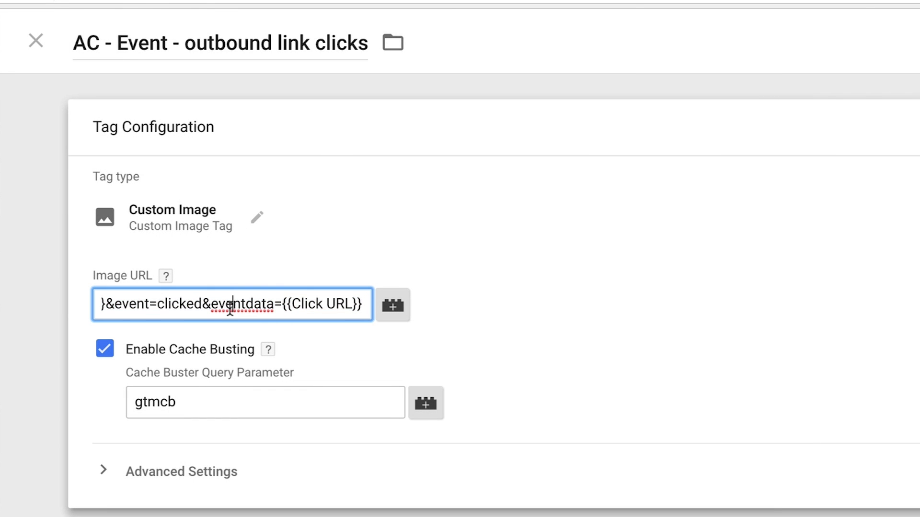
key("Left")
key("Left")
key("Left")
key("Left")
key("Left")
key("Left")
key("Left")
key("Left")
key("Left")
key("Left")
key("Left")
key("Left")
key("Left")
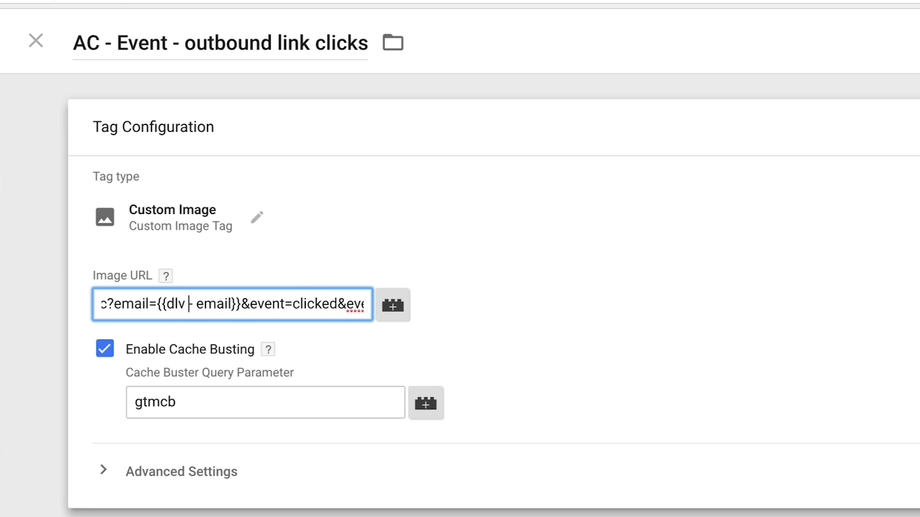
key("Right")
key("Right")
key("Right")
key("Right")
key("Right")
key("Right")
key("End")
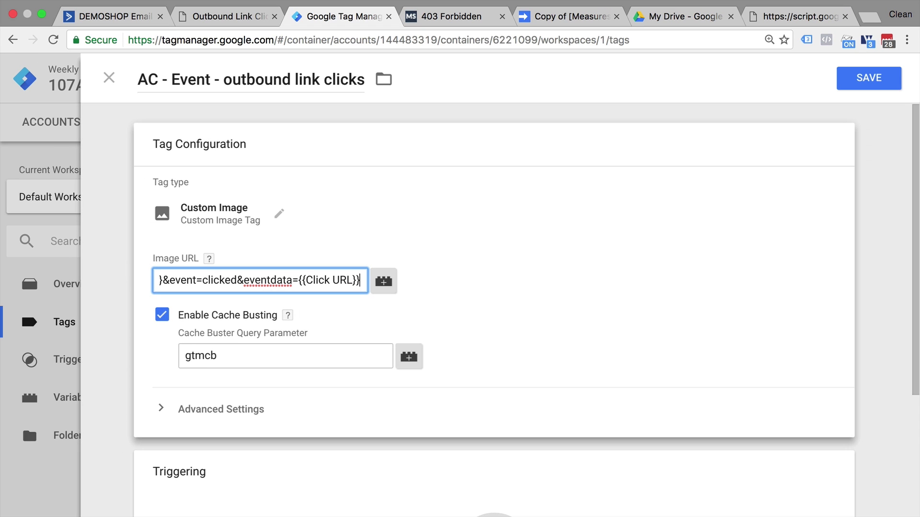
Step: Fire the tag on the 'click - outbound link' trigger and save it
left_click(339, 336)
scroll(340, 340, "down", 3)
left_click(468, 383)
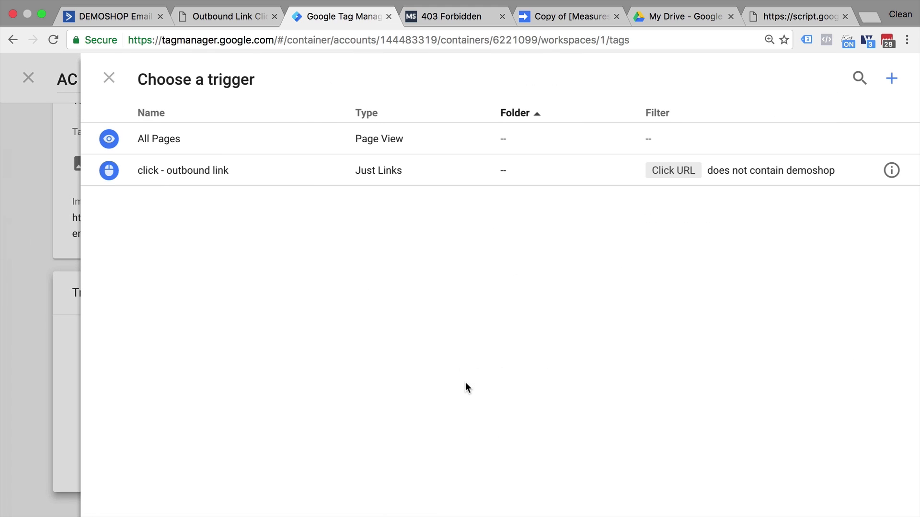
left_click(294, 183)
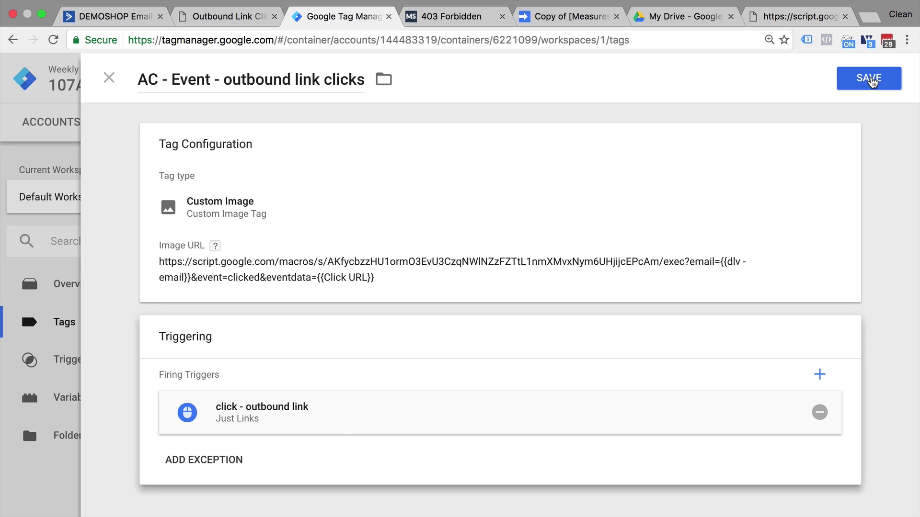
left_click(870, 79)
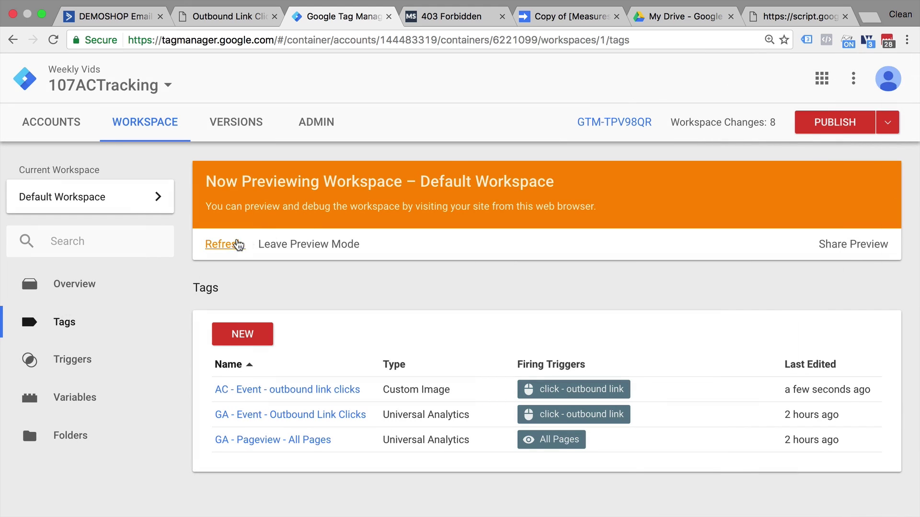
Step: Refresh the preview, reload the demo page, and click the LunaMetrics, SimoAhava, Jeffalytics and OnlineMetrics links
left_click(238, 245)
left_click(240, 21)
key("super+r")
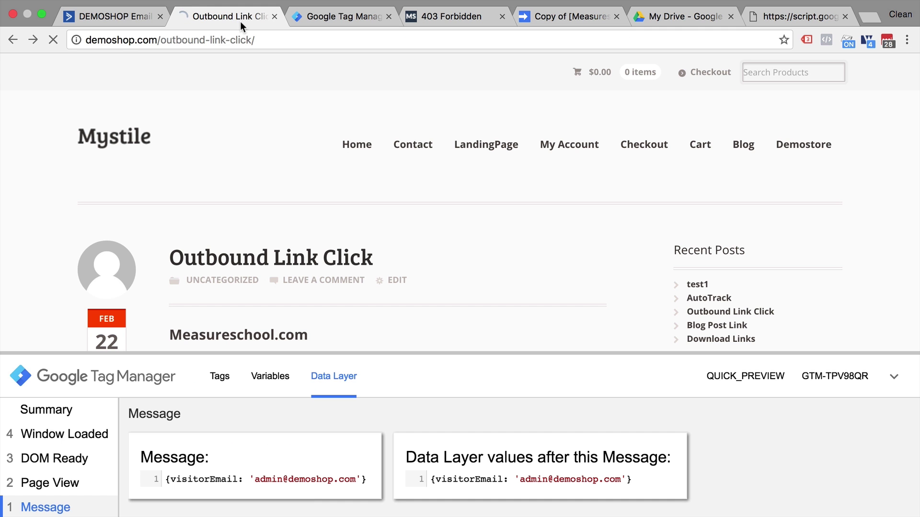
scroll(243, 79, "down", 5)
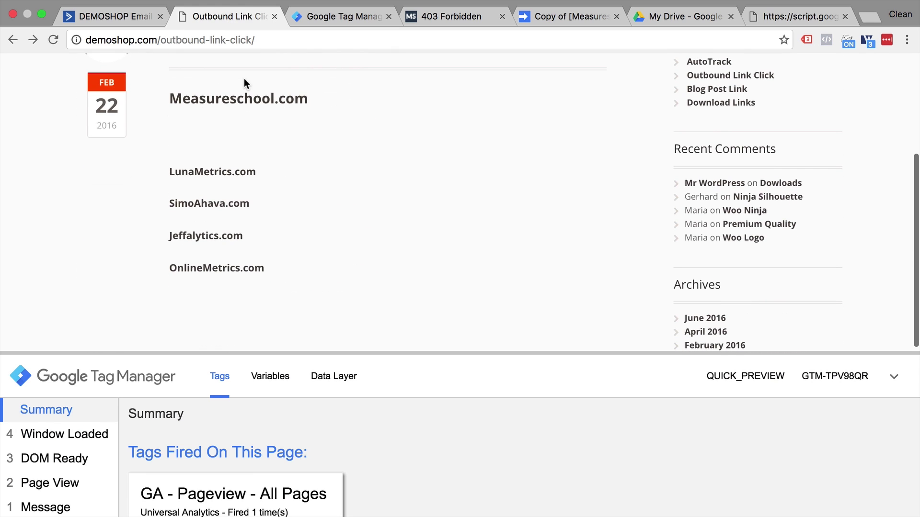
left_click(202, 173)
left_click(181, 207)
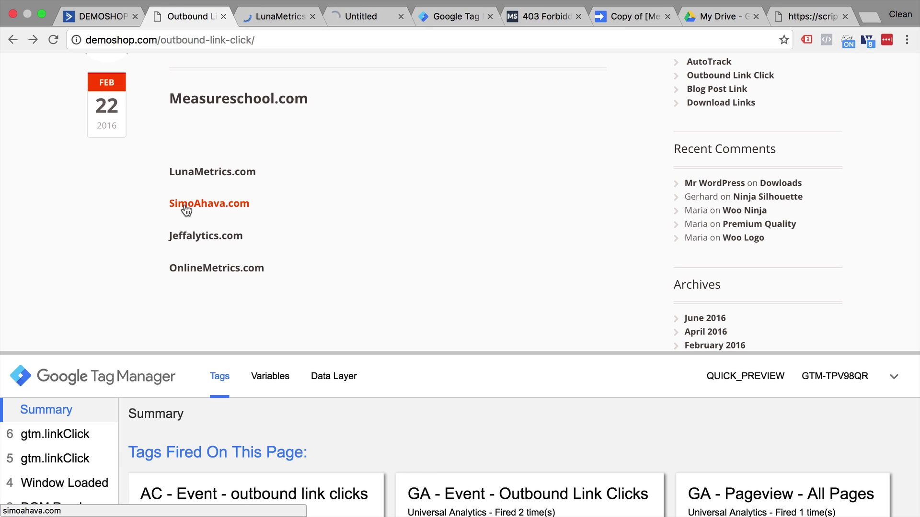
left_click(184, 239)
left_click(182, 272)
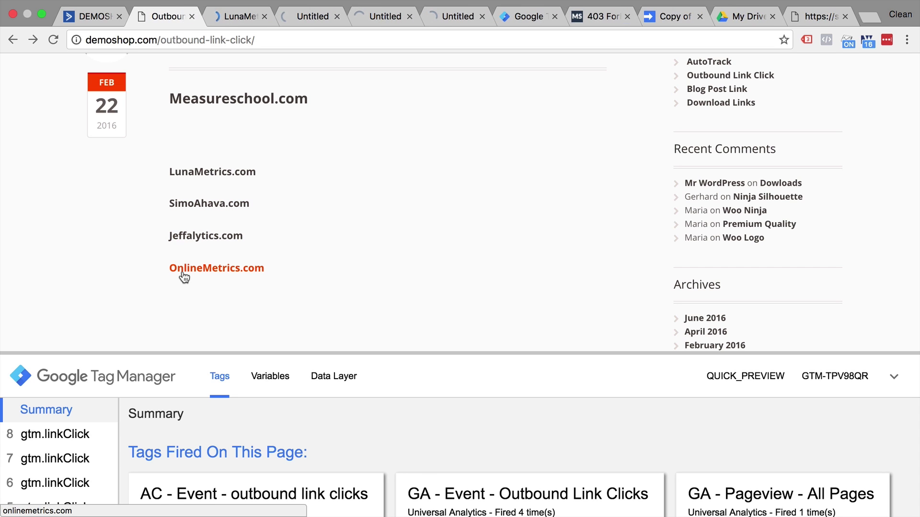
Step: Verify the AC outbound link tag fired on link click events 5 through 8
left_click(82, 504)
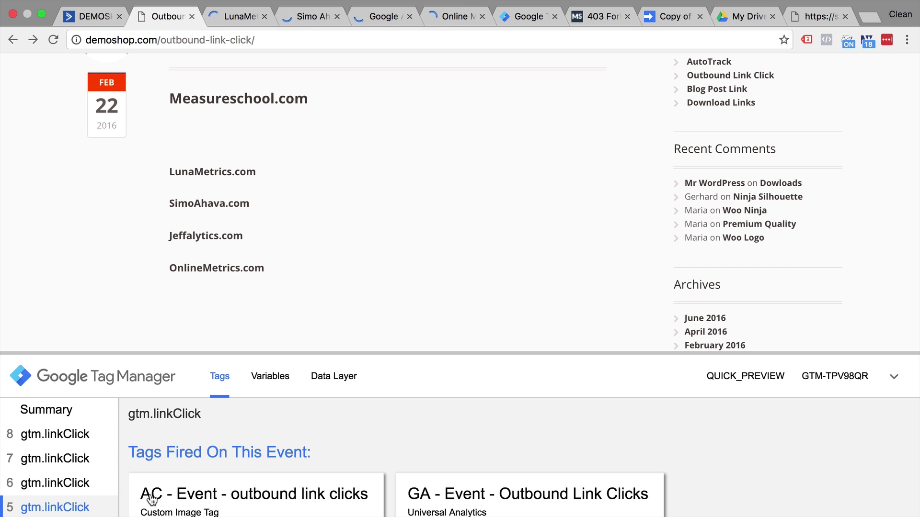
scroll(152, 499, "down", 1)
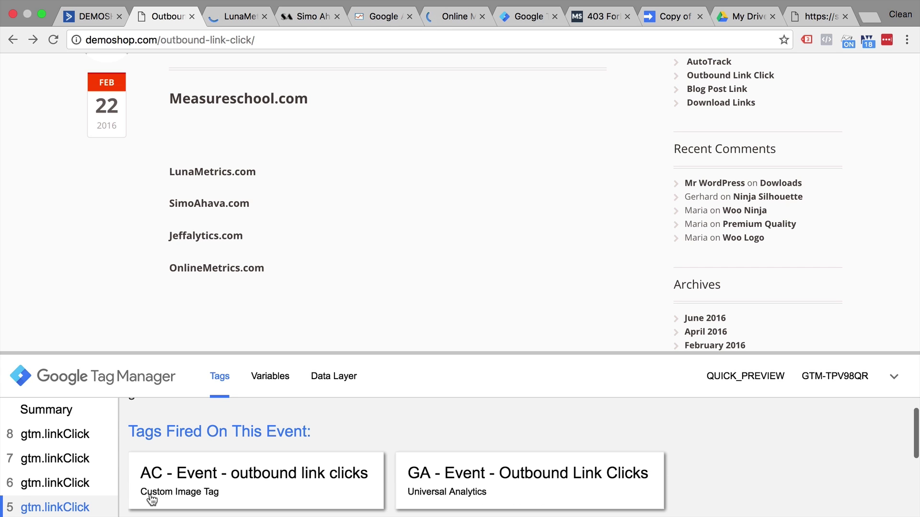
left_click(106, 484)
left_click(102, 465)
left_click(100, 441)
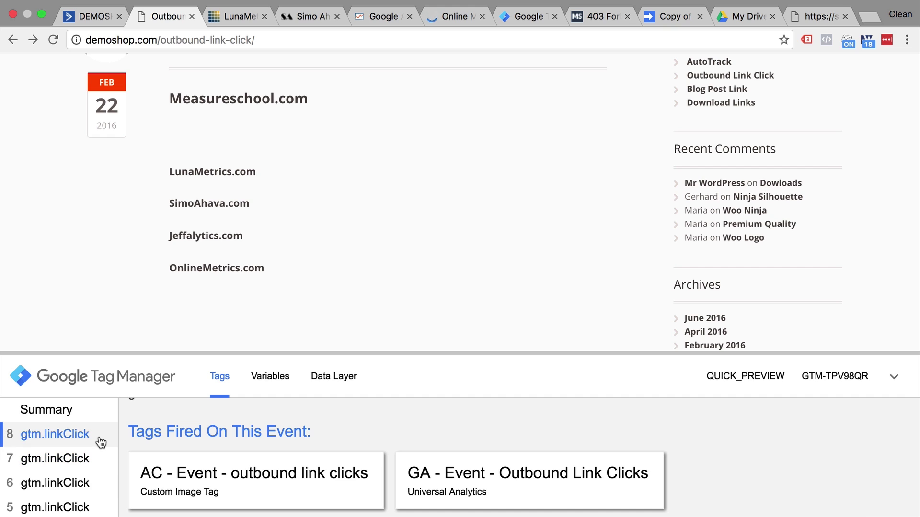
left_click(95, 22)
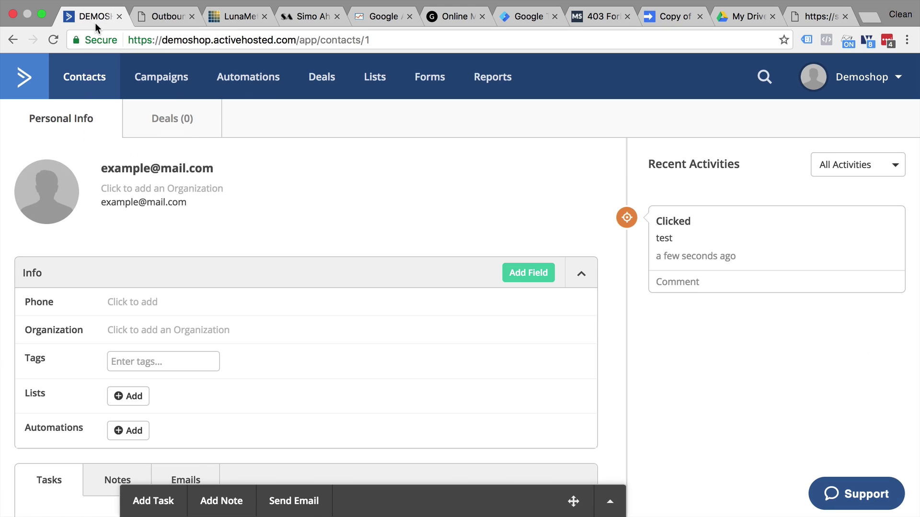
Step: Open the admin contact from Contacts and review its four Clicked outbound-link activities
left_click(95, 85)
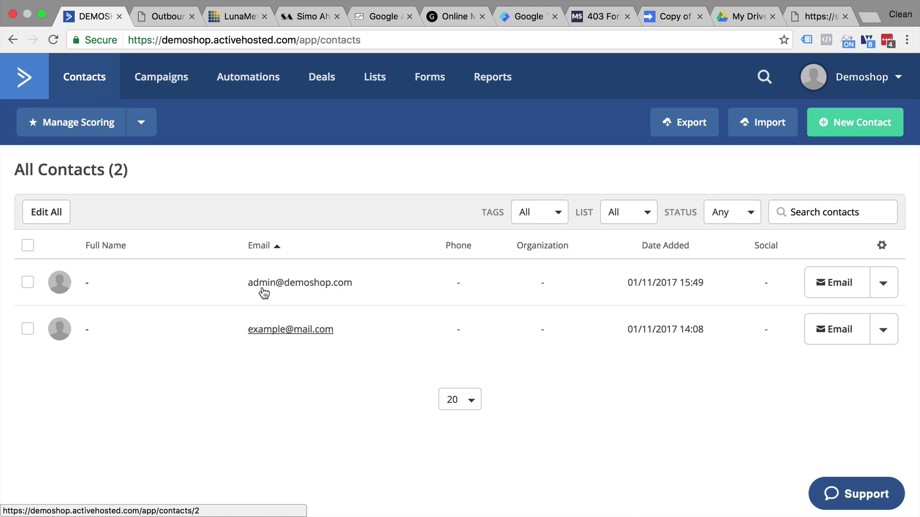
left_click(288, 284)
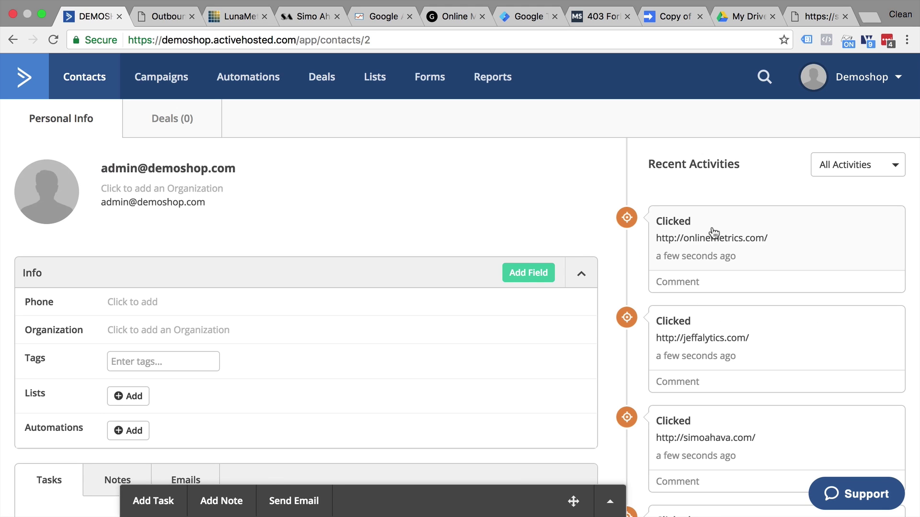
scroll(714, 360, "down", 5)
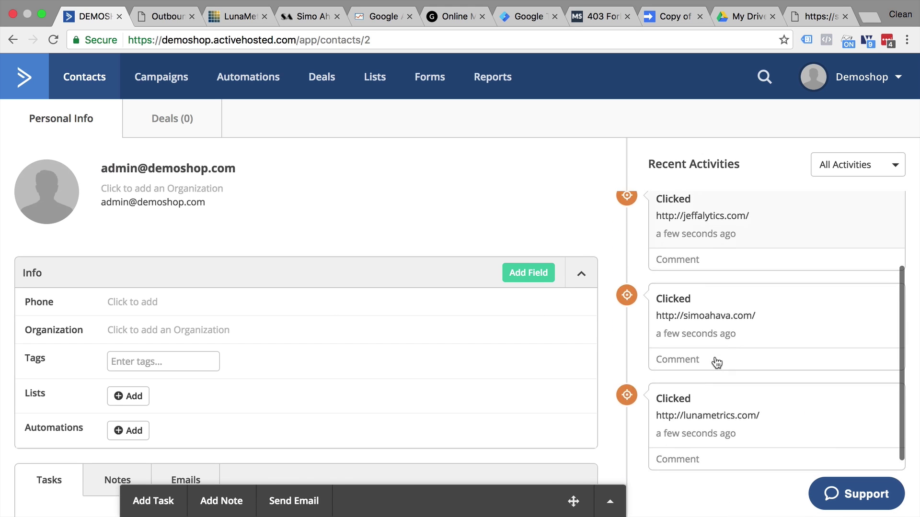
scroll(717, 363, "up", 5)
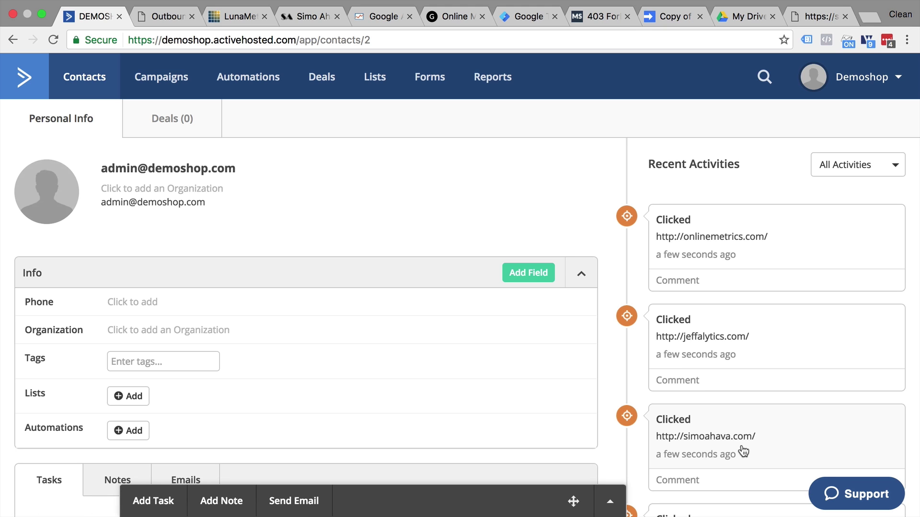
left_click(164, 22)
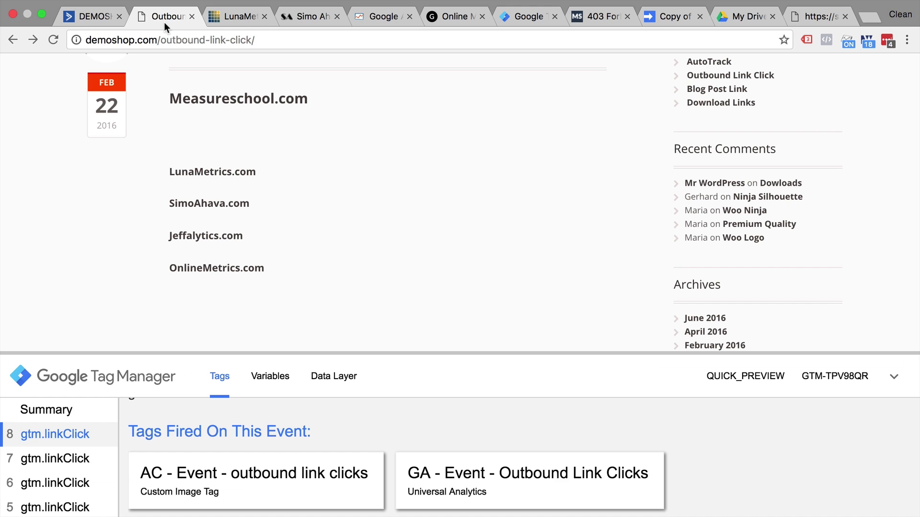
Step: Publish version 'Active Campaign Tracking' described 'added Outbound LInk Click tracking for Active campaign'
left_click(507, 19)
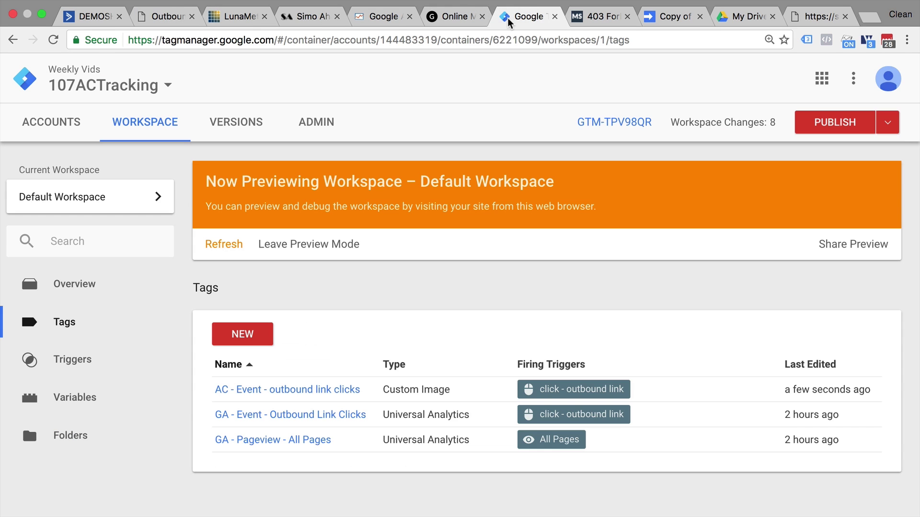
left_click(826, 133)
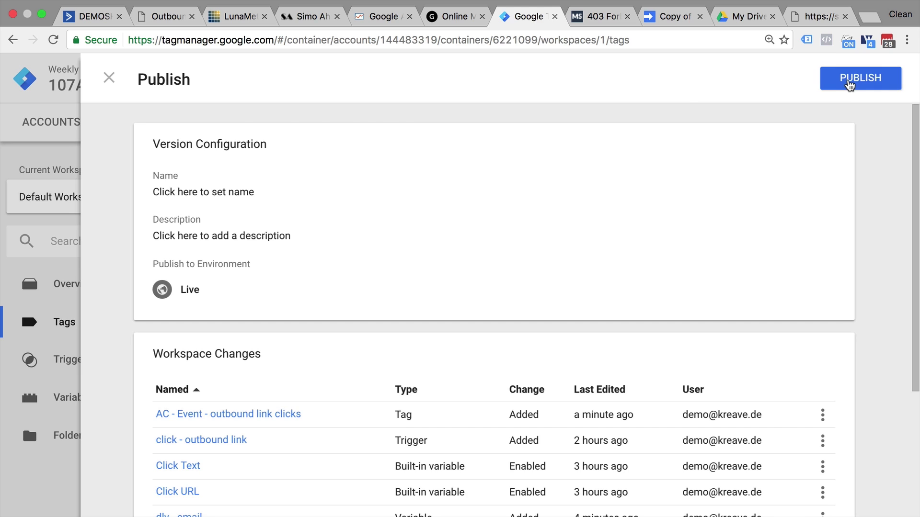
left_click(849, 85)
type("Active Campaign T")
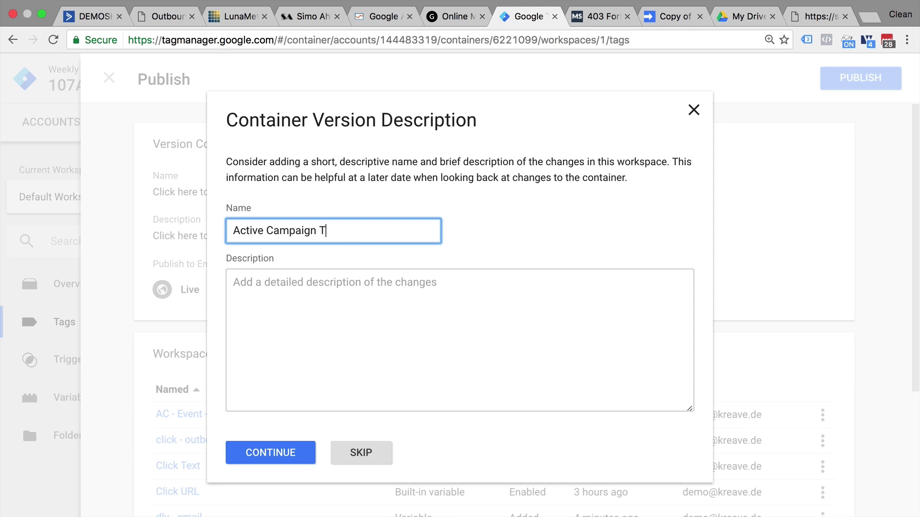
type("racking")
left_click(318, 344)
type("added Outbound LInk C")
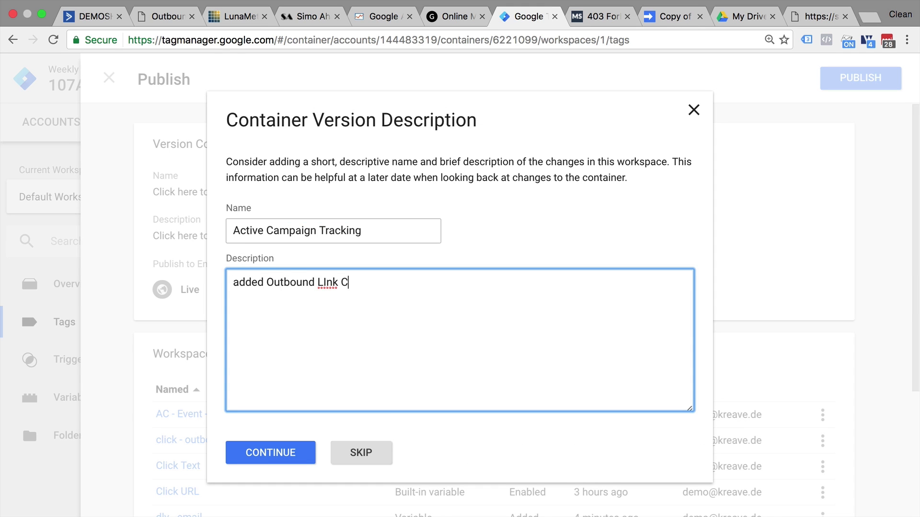
type("lick tracking for Active campaign")
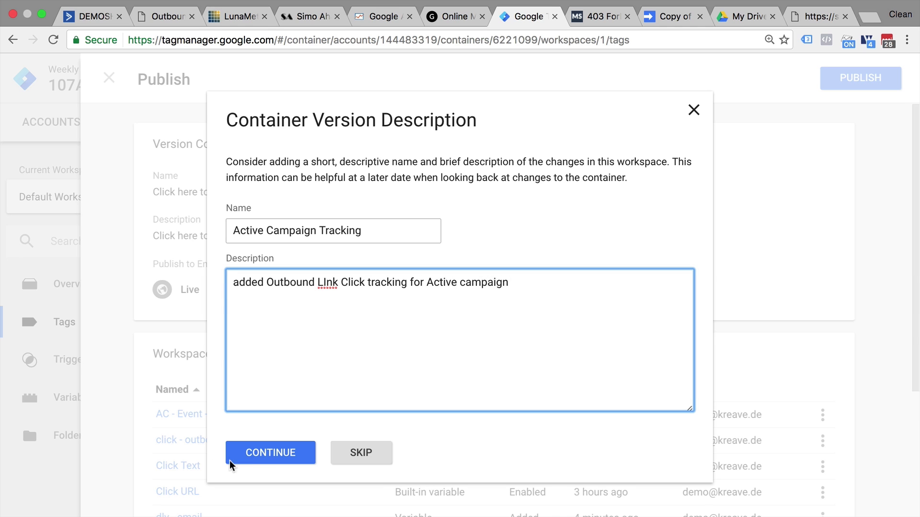
left_click(229, 461)
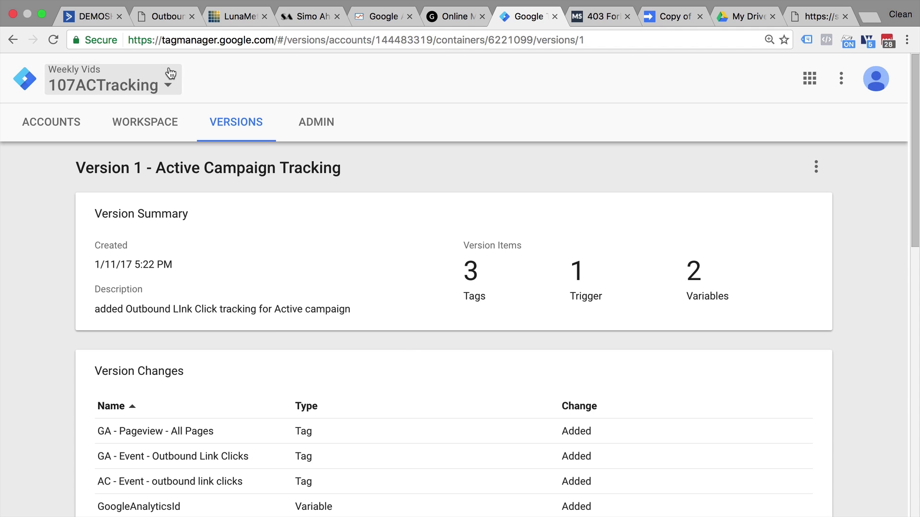
left_click(168, 16)
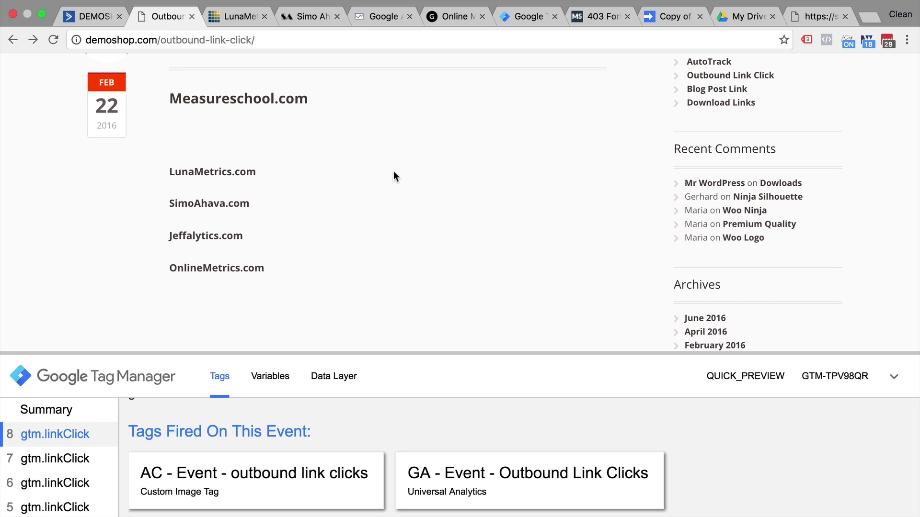
Step: Scroll up the demo page, then return to the admin contact's Clicked activities in ActiveCampaign
scroll(393, 173, "up", 3)
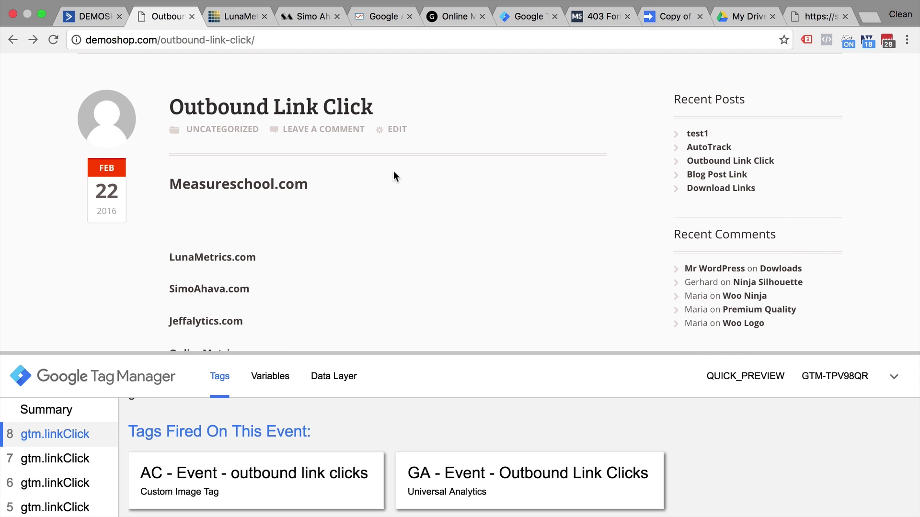
left_click(99, 25)
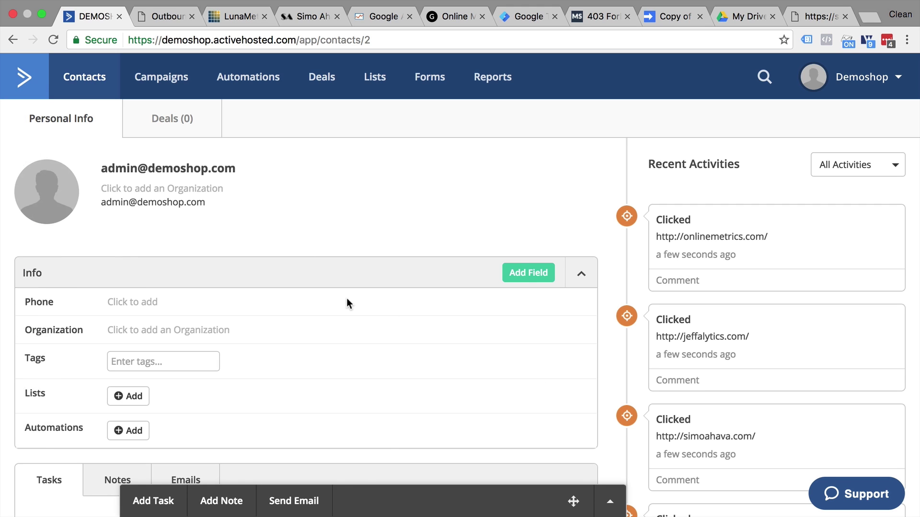
scroll(346, 302, "down", 5)
scroll(346, 302, "up", 4)
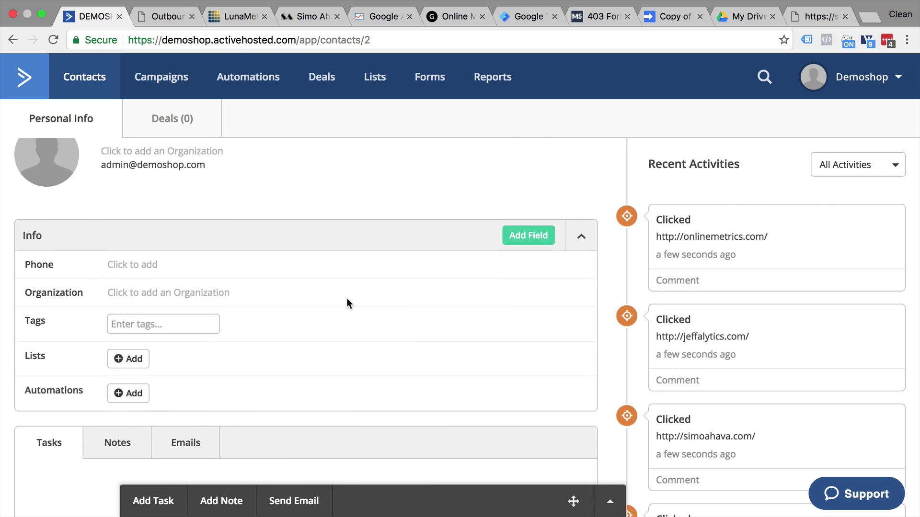
scroll(346, 304, "up", 1)
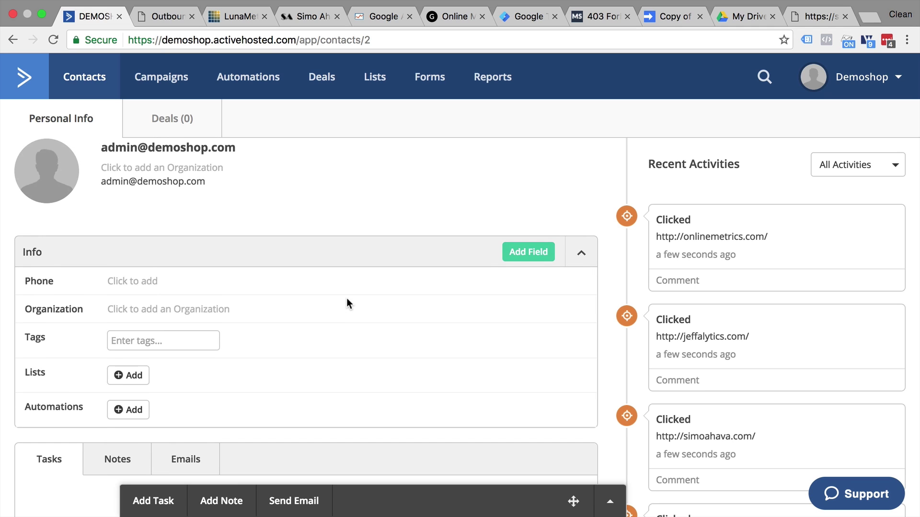